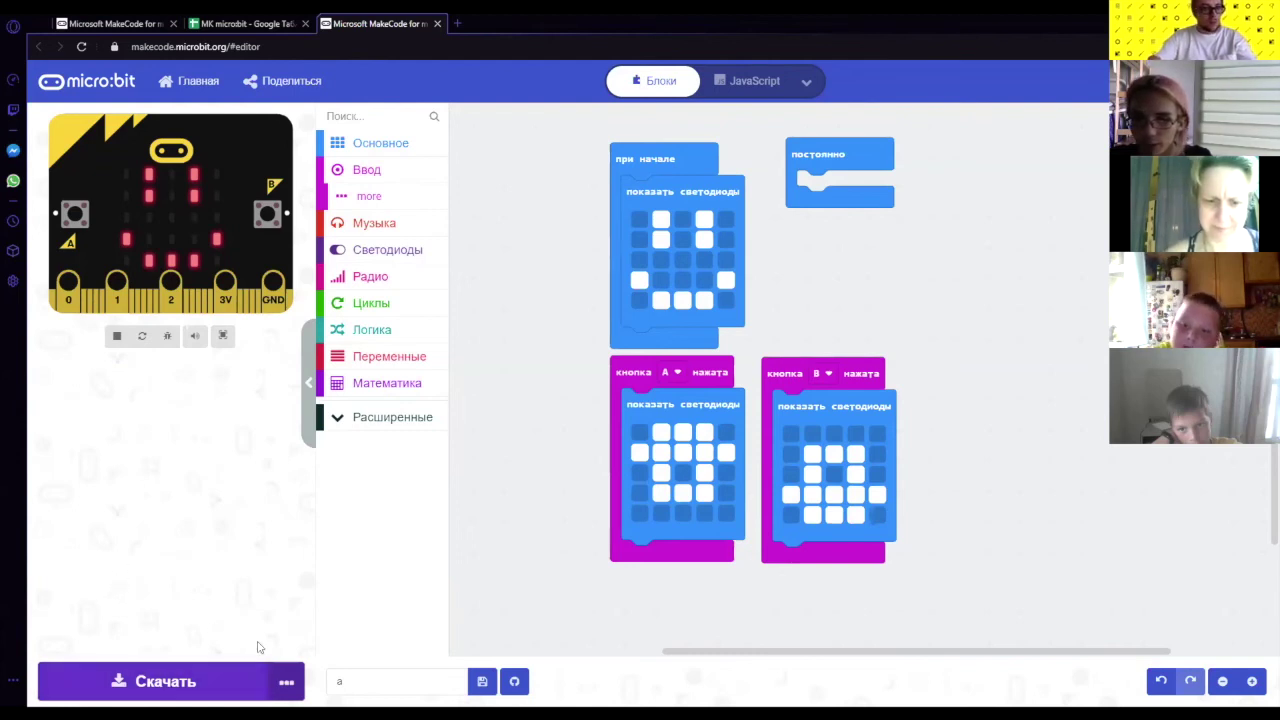
Download the finished micro:bit program with the LED face and button A and B patterns.
{"action": "left_click", "coordinate": [188, 685]}
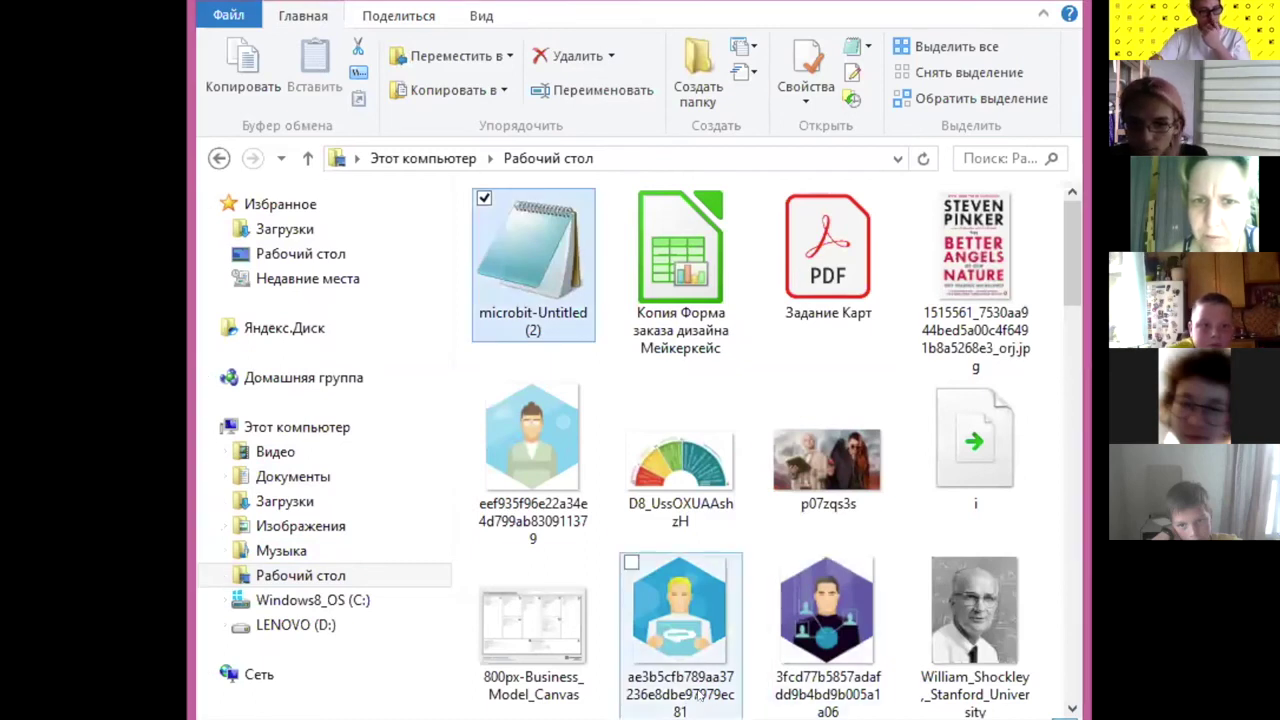
Look through This PC, the Desktop and the Downloads folder for the connected micro:bit drive.
{"action": "left_click", "coordinate": [272, 427]}
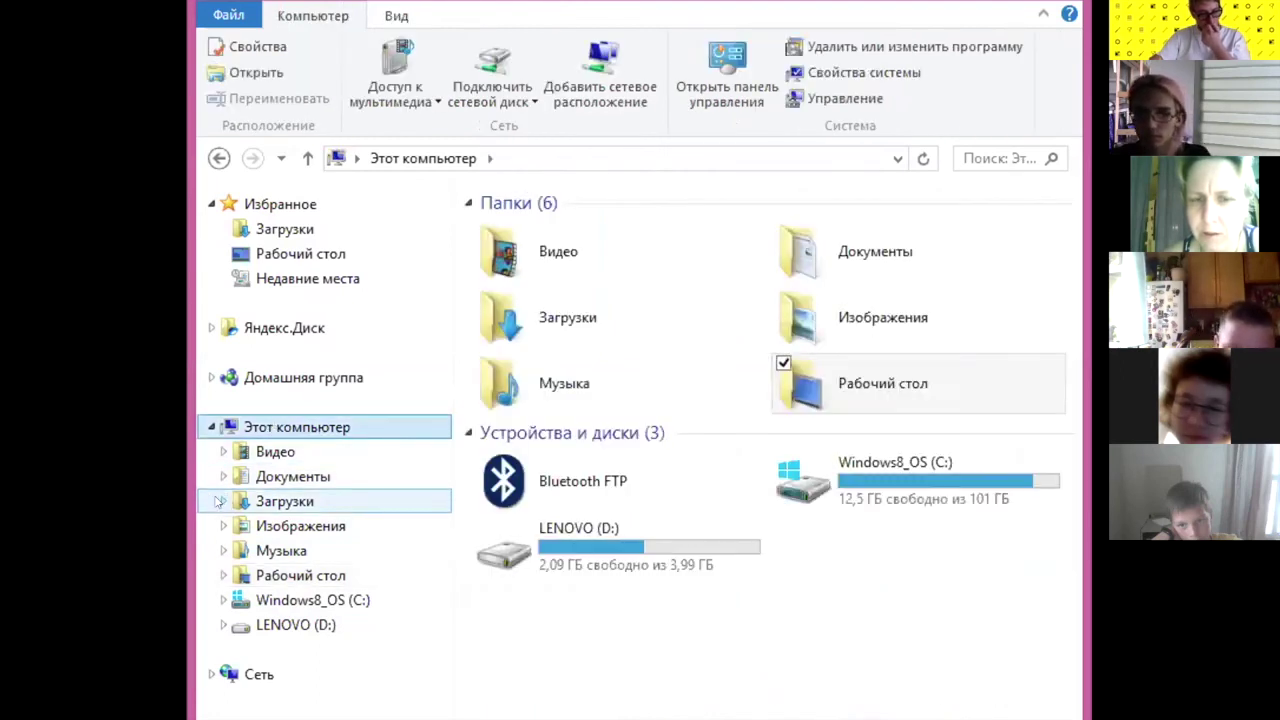
{"action": "left_click", "coordinate": [218, 501]}
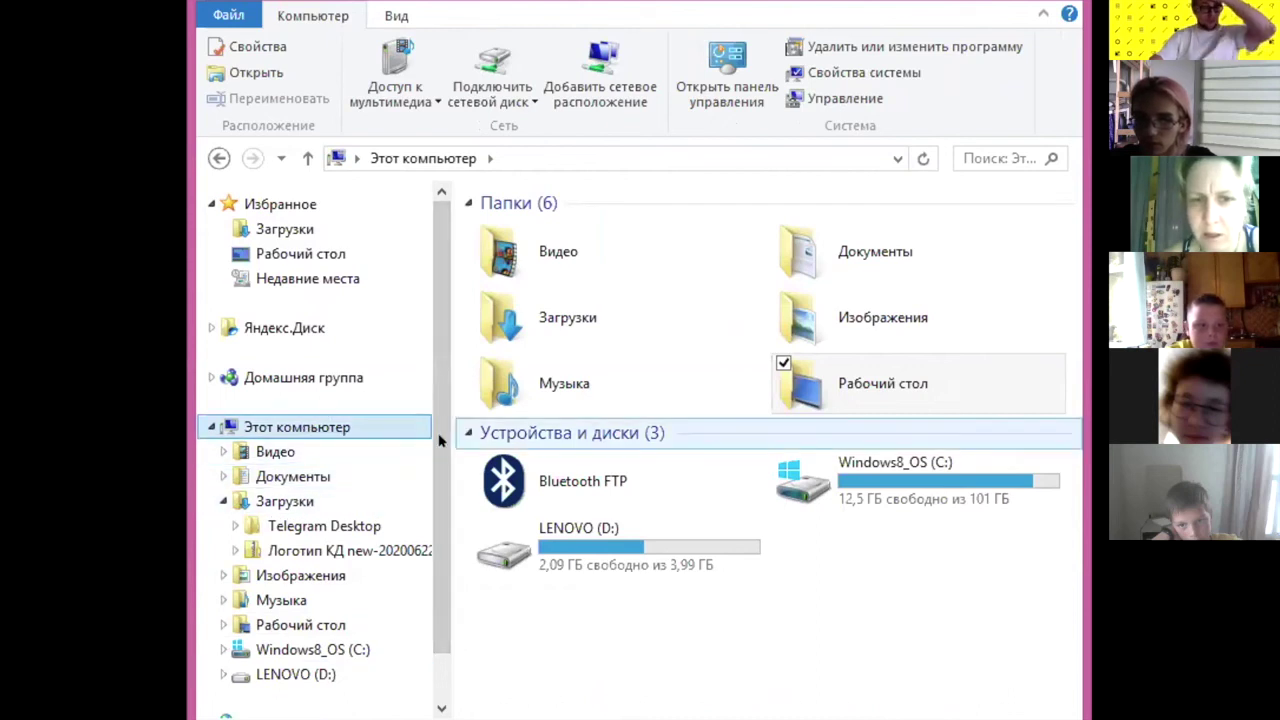
{"action": "left_click_drag", "start_coordinate": [434, 436], "coordinate": [460, 280]}
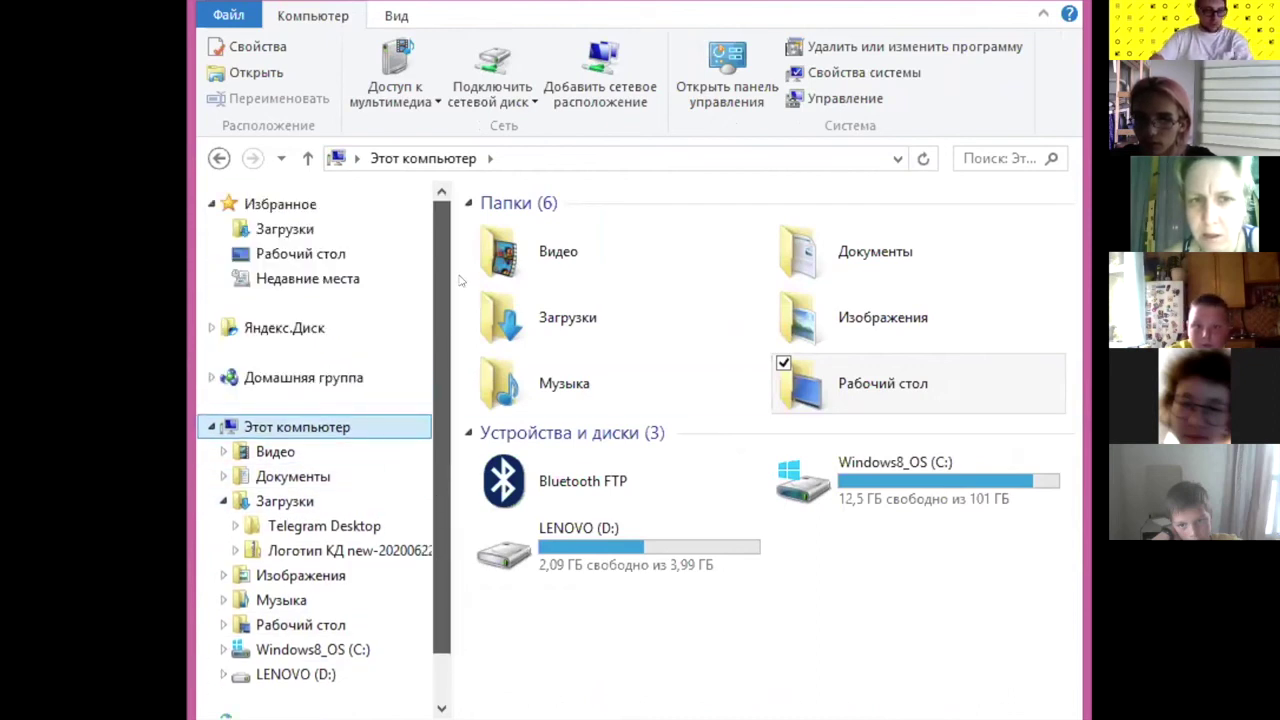
{"action": "left_click", "coordinate": [285, 254]}
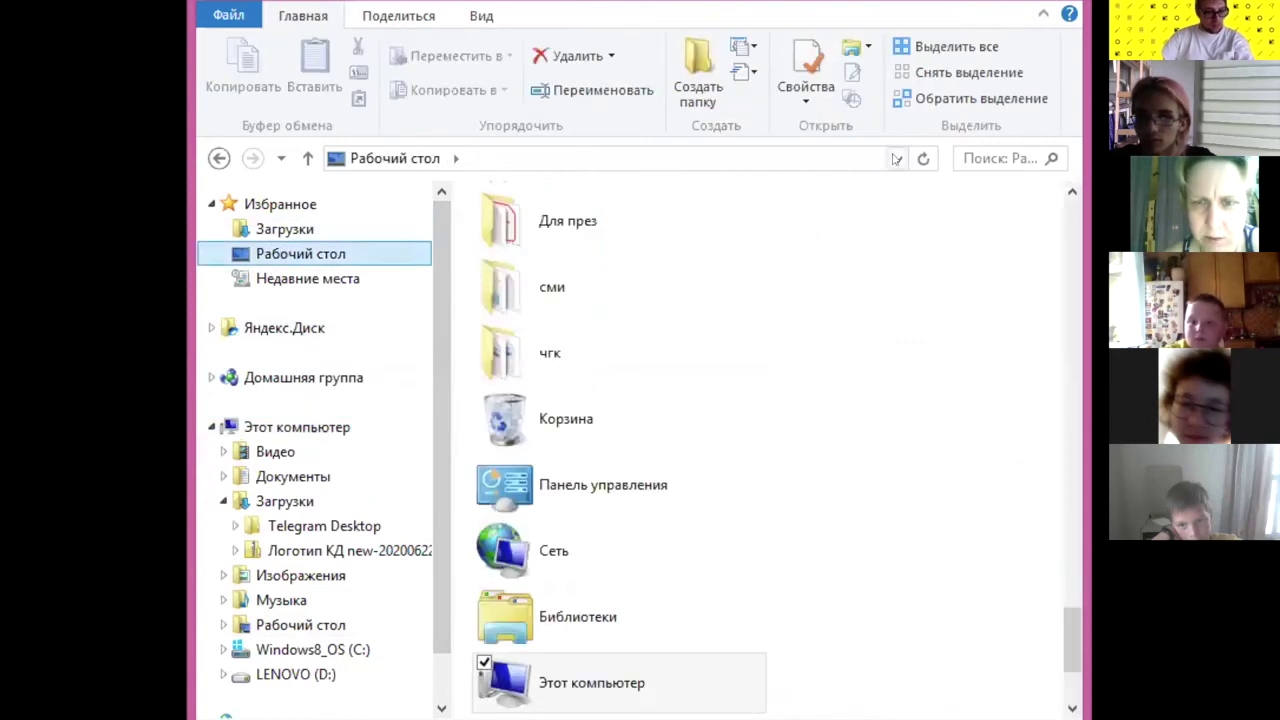
{"action": "left_click", "coordinate": [896, 158]}
{"action": "left_click", "coordinate": [375, 180]}
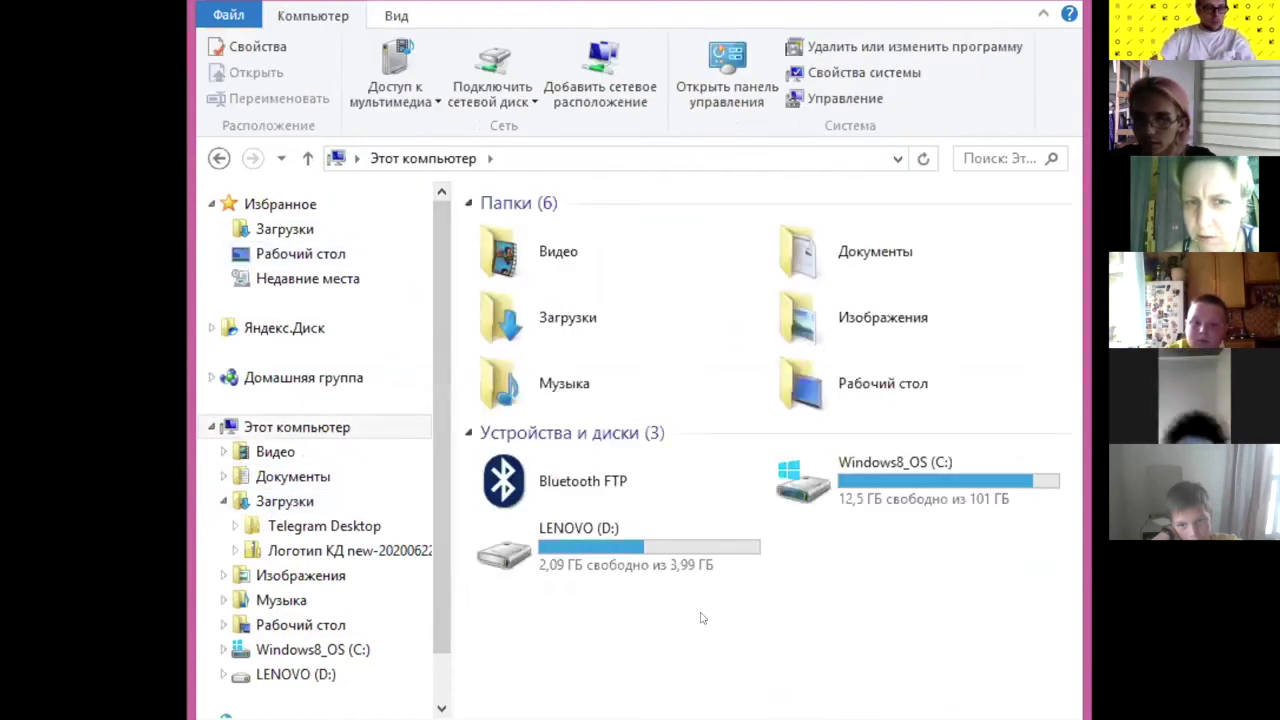
{"action": "left_click", "coordinate": [296, 427]}
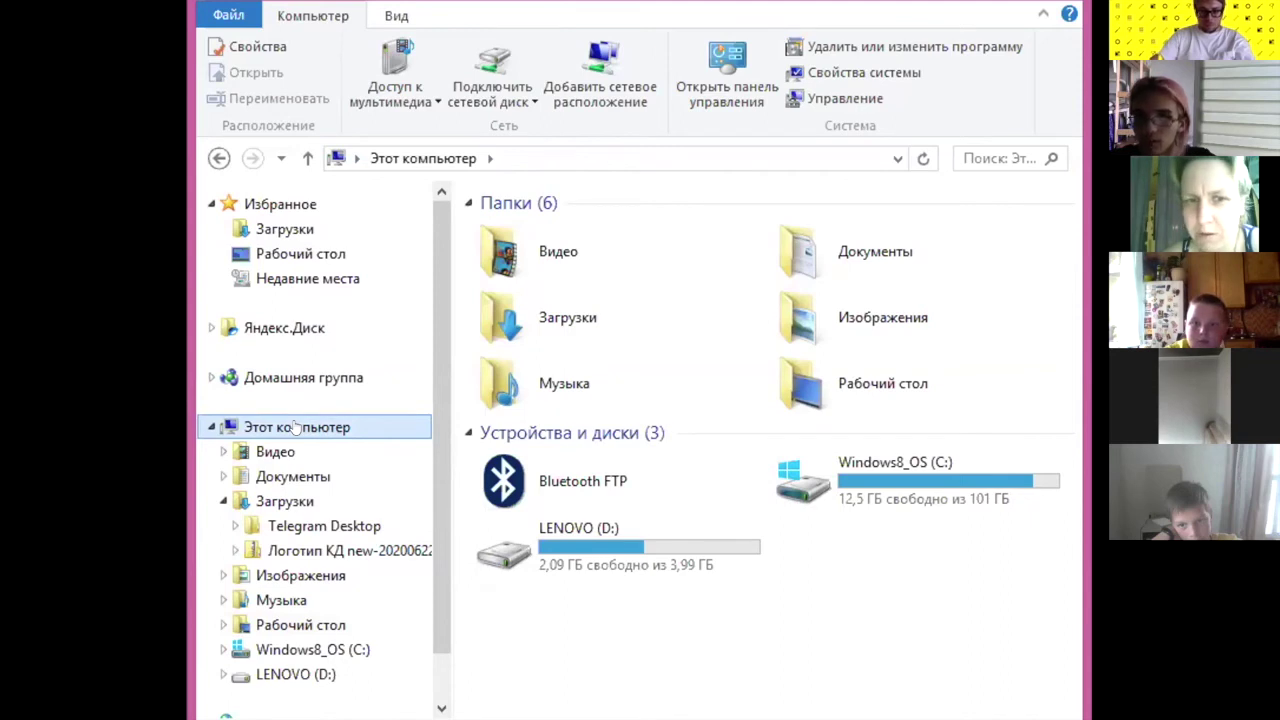
{"action": "left_click", "coordinate": [277, 502]}
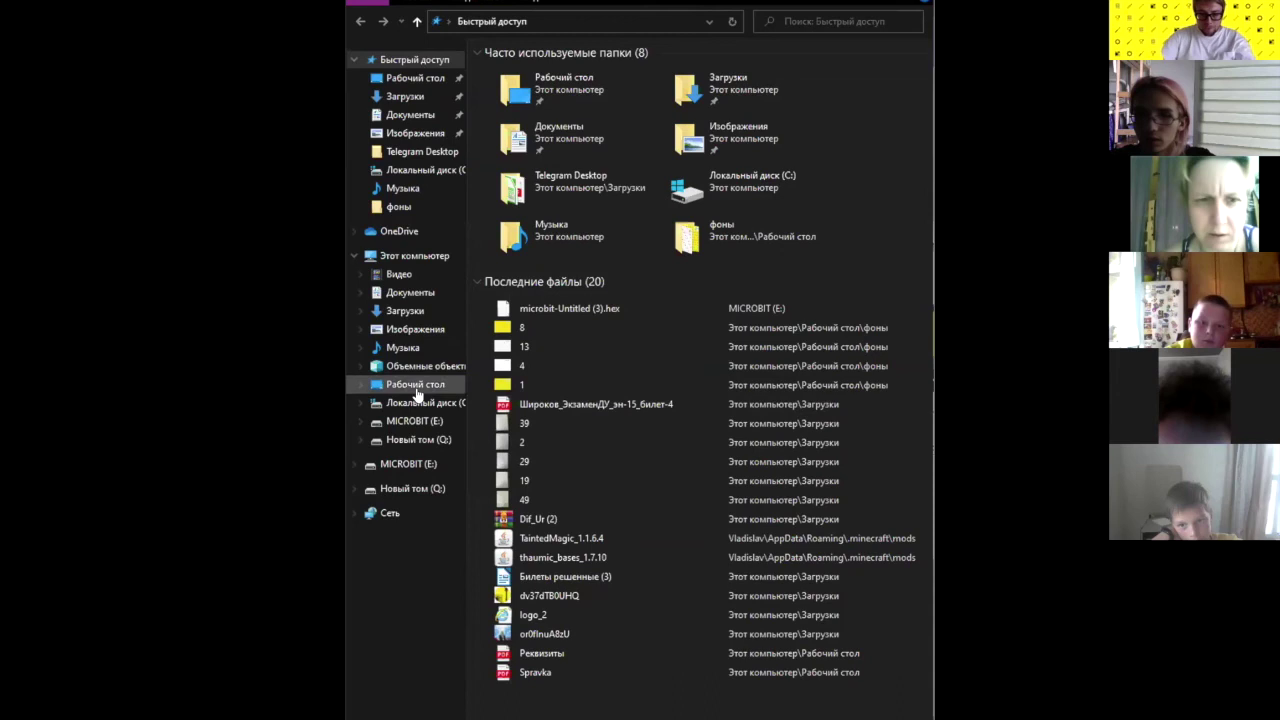
Maximize the file manager window and open the MICROBIT (E:) drive from This PC to view its contents.
{"action": "left_click", "coordinate": [408, 464]}
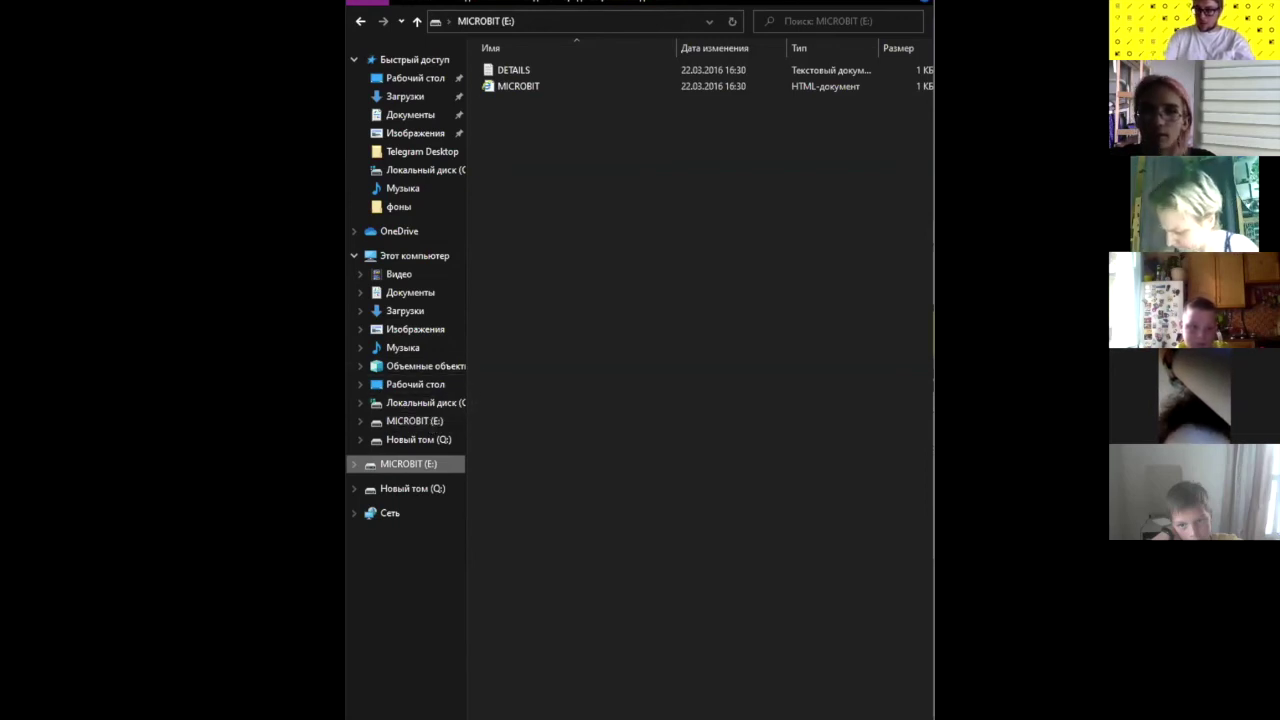
{"action": "key", "text": "super+Up"}
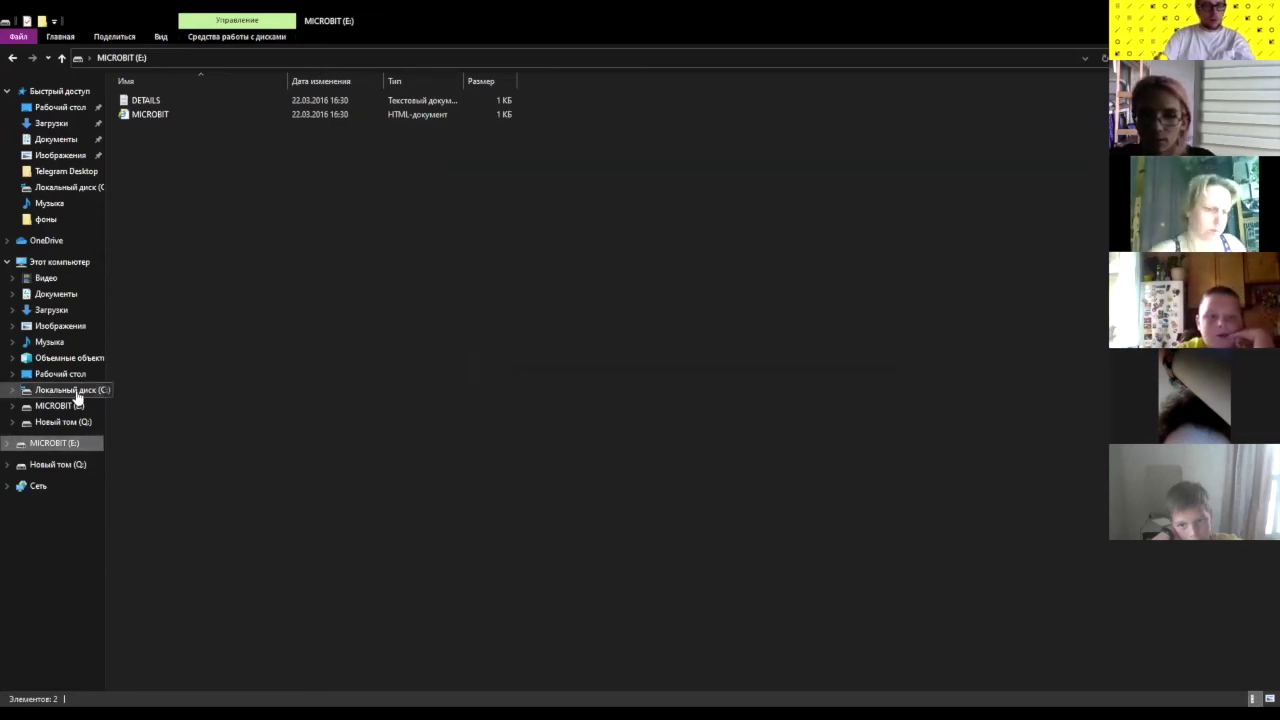
{"action": "left_click", "coordinate": [52, 262]}
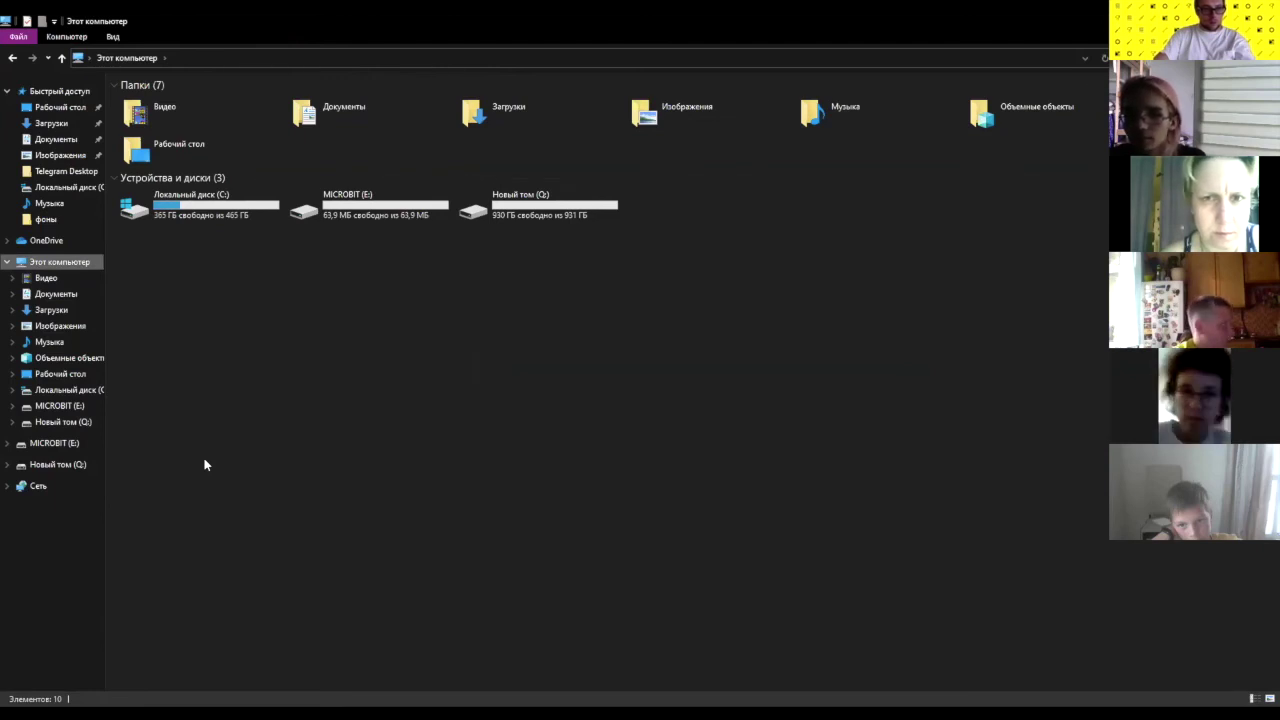
{"action": "left_click", "coordinate": [366, 212]}
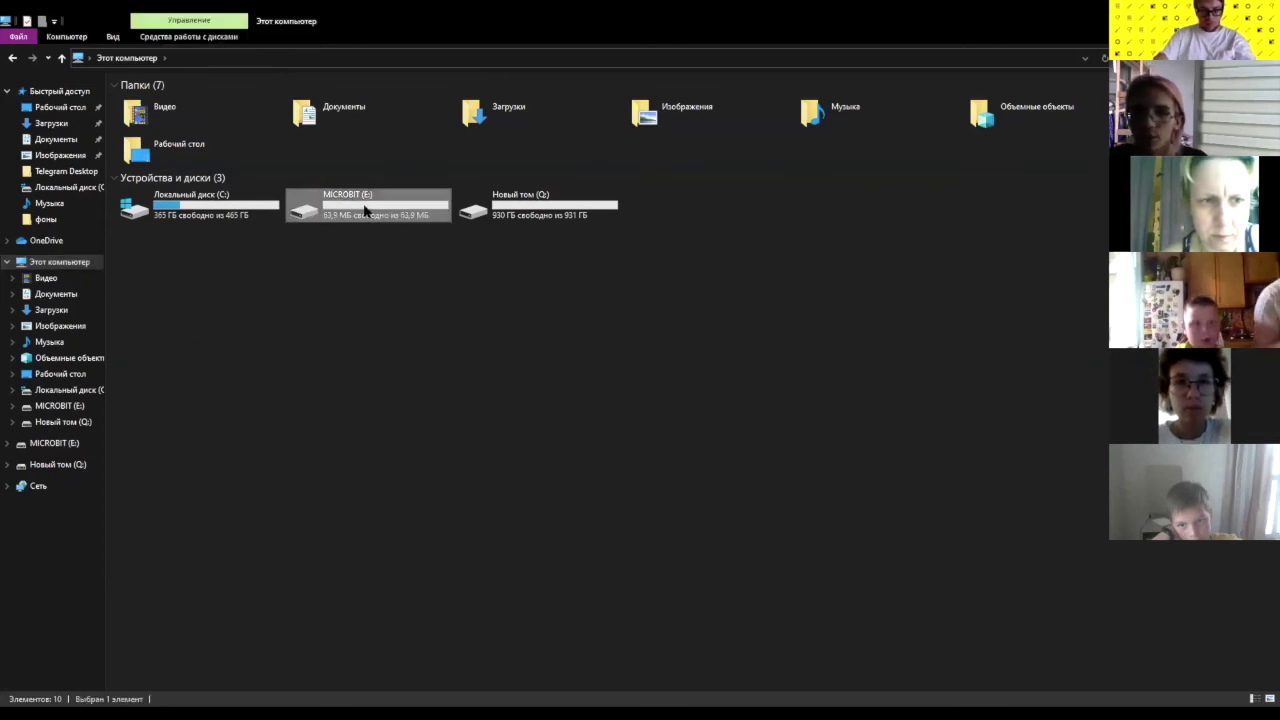
{"action": "double_click", "coordinate": [366, 210]}
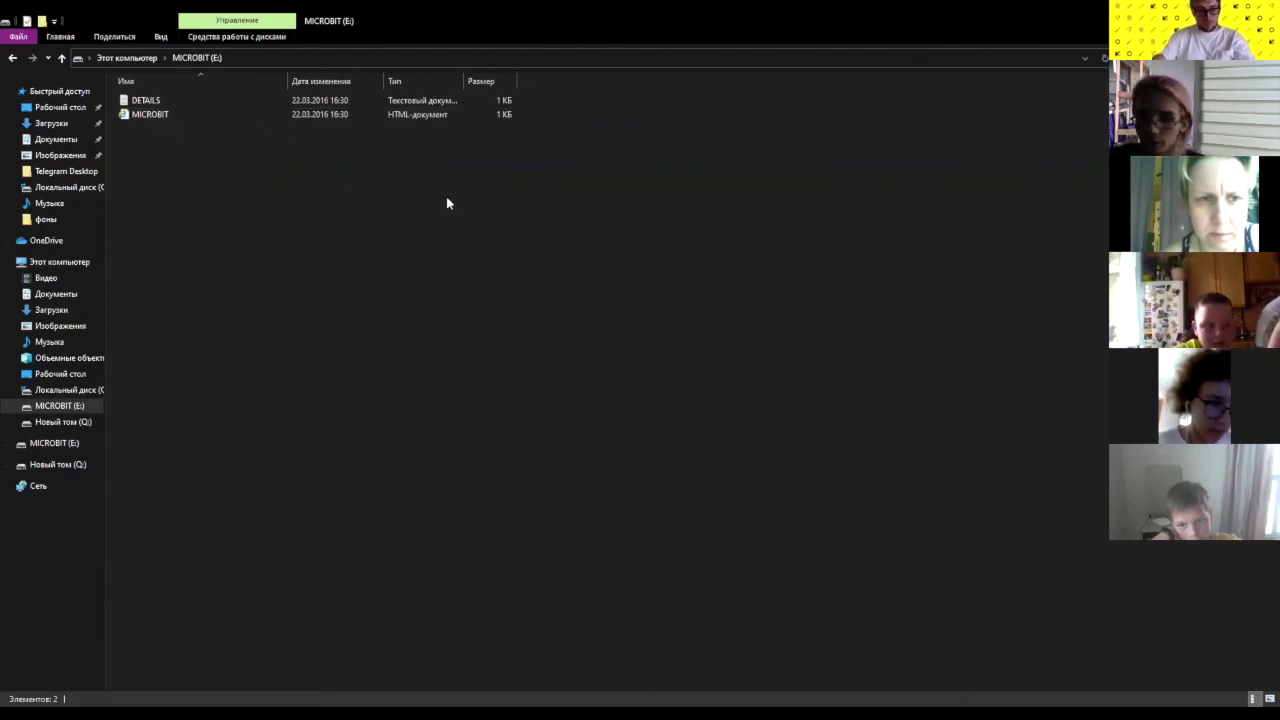
Delete microbit-&#1072;.hex from Downloads and copy microbit-a (5).hex onto the MICROBIT (E:) drive.
{"action": "left_click", "coordinate": [49, 318]}
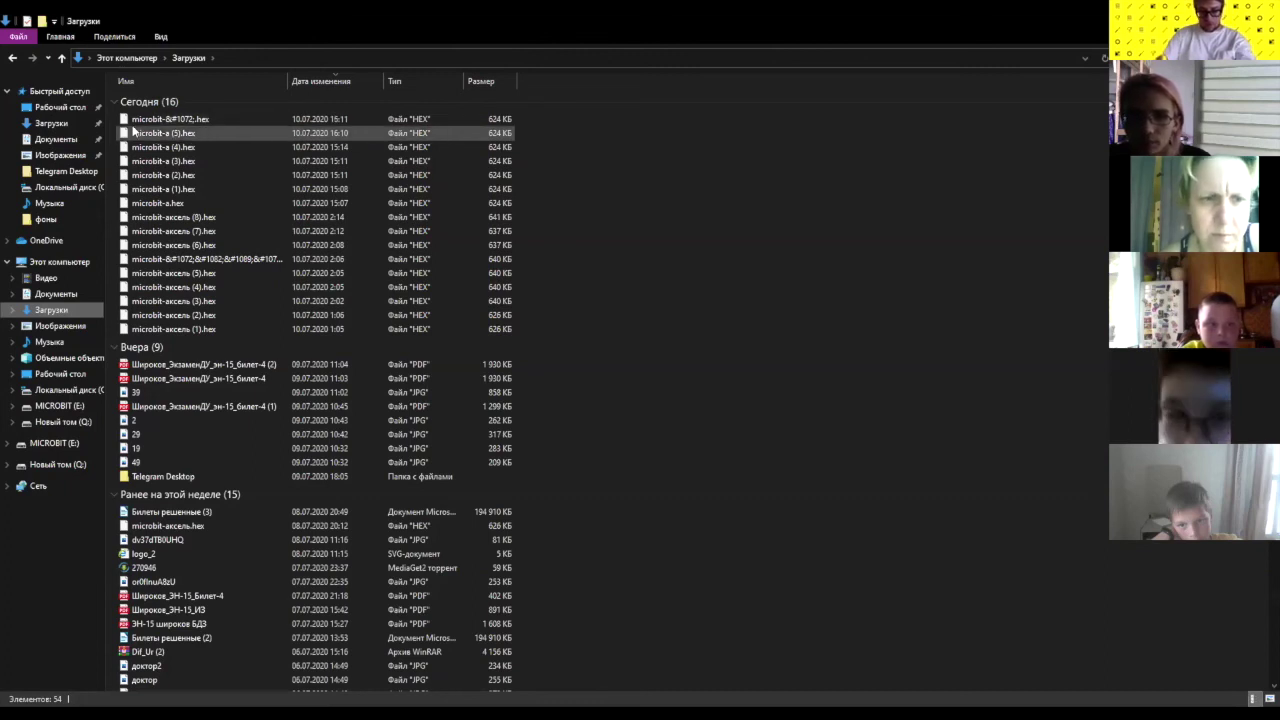
{"action": "left_click", "coordinate": [210, 120]}
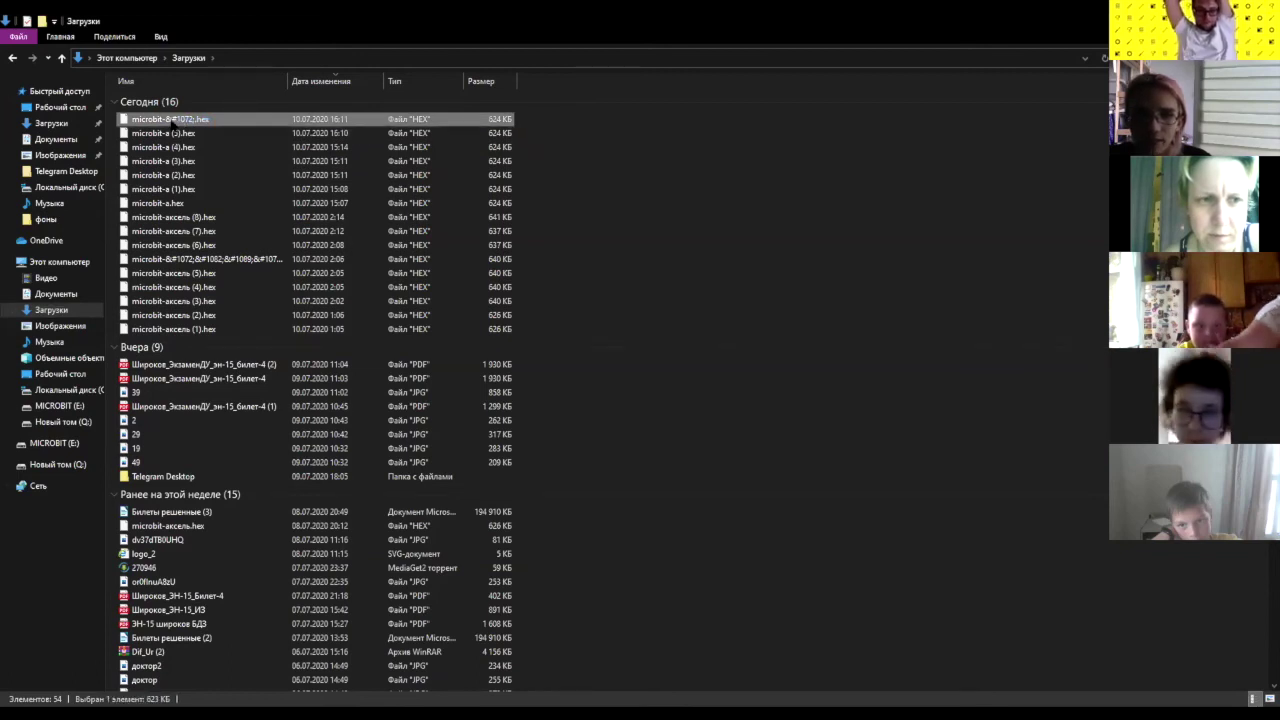
{"action": "key", "text": "Delete"}
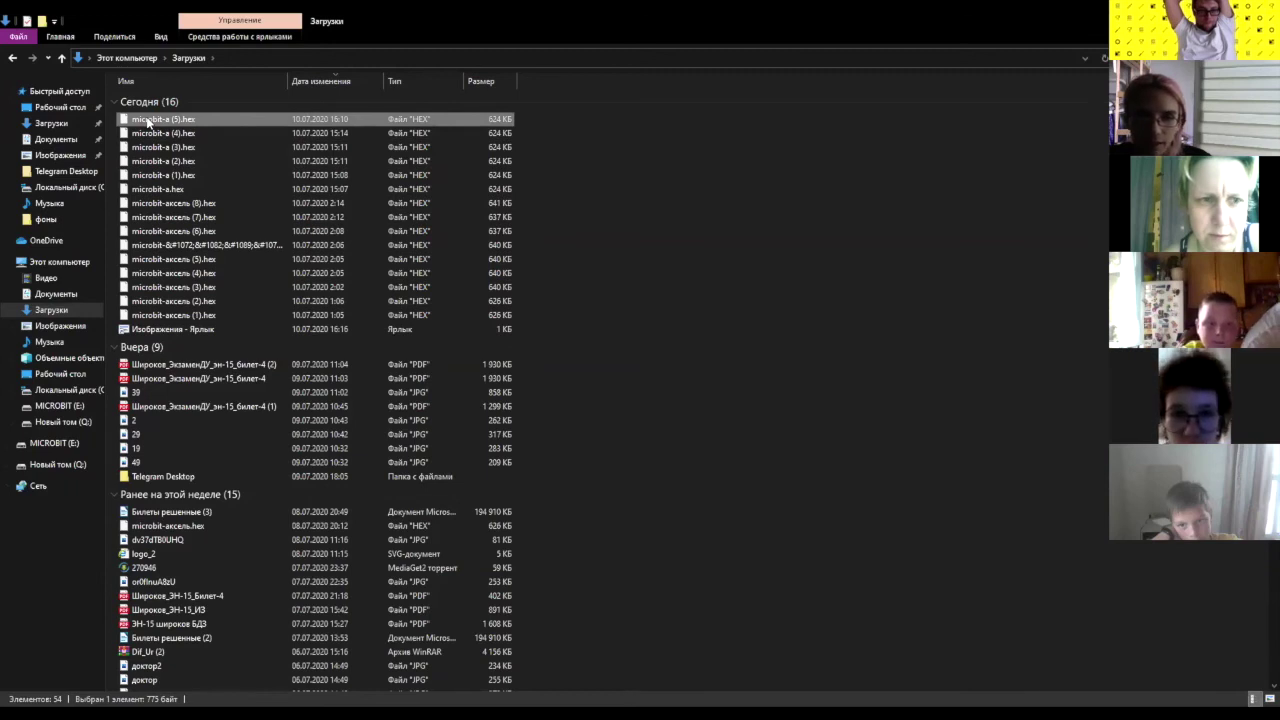
{"action": "left_click", "coordinate": [54, 443]}
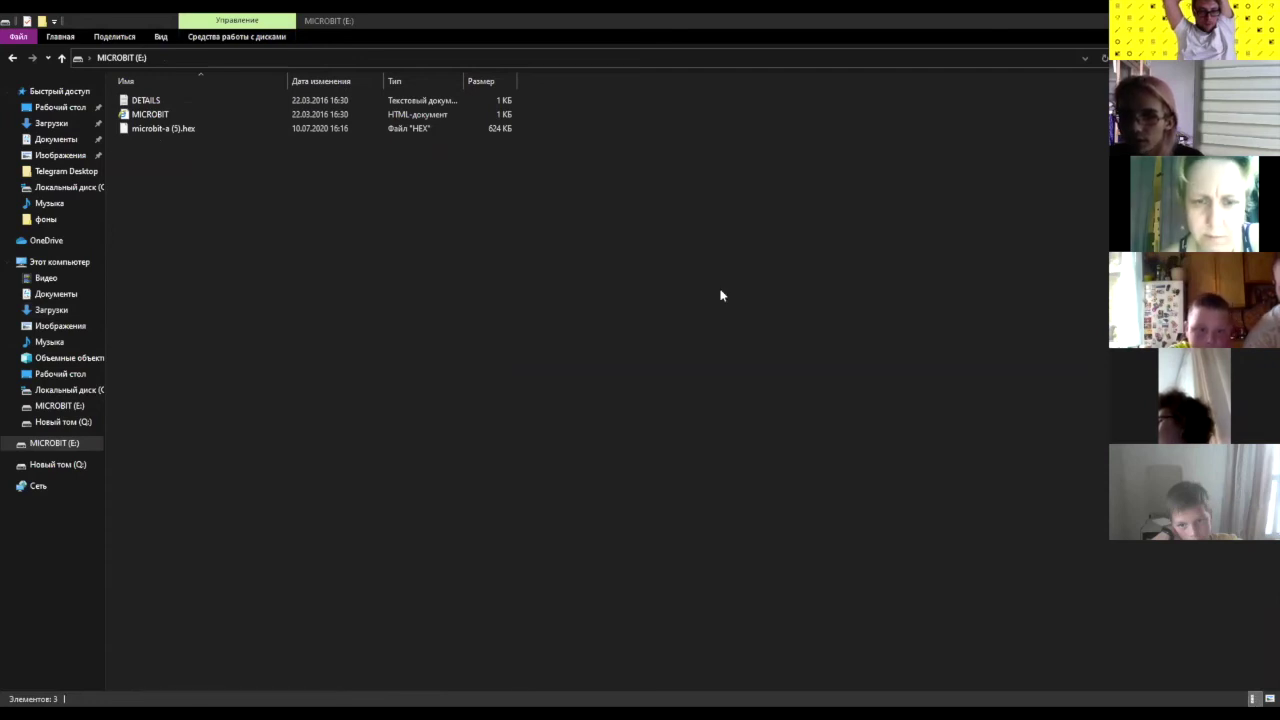
{"action": "left_click", "coordinate": [655, 281]}
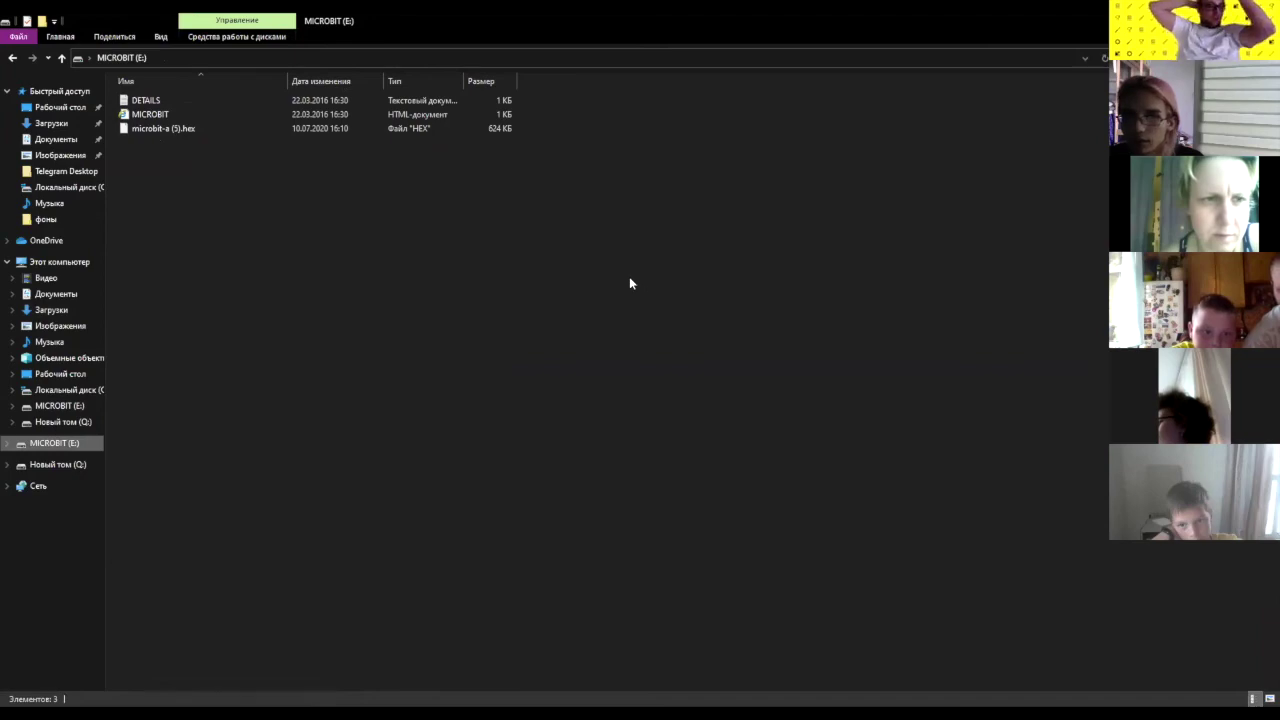
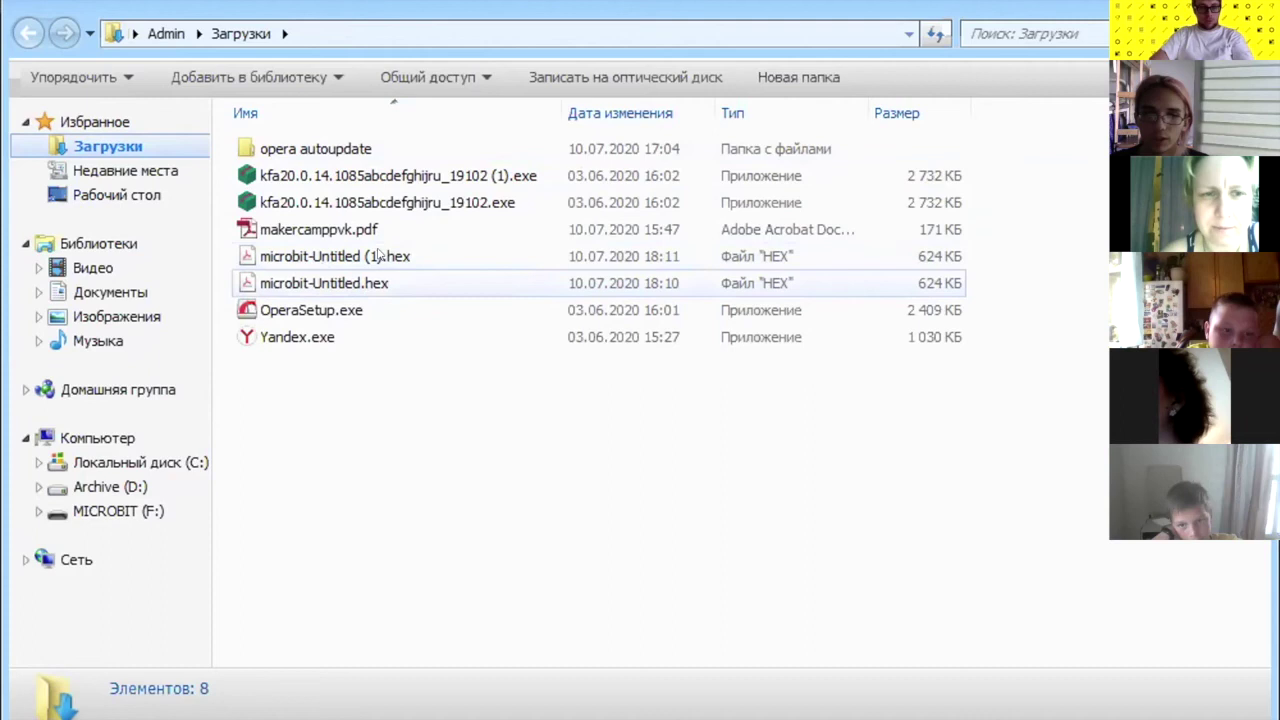
{"action": "left_click", "coordinate": [268, 256]}
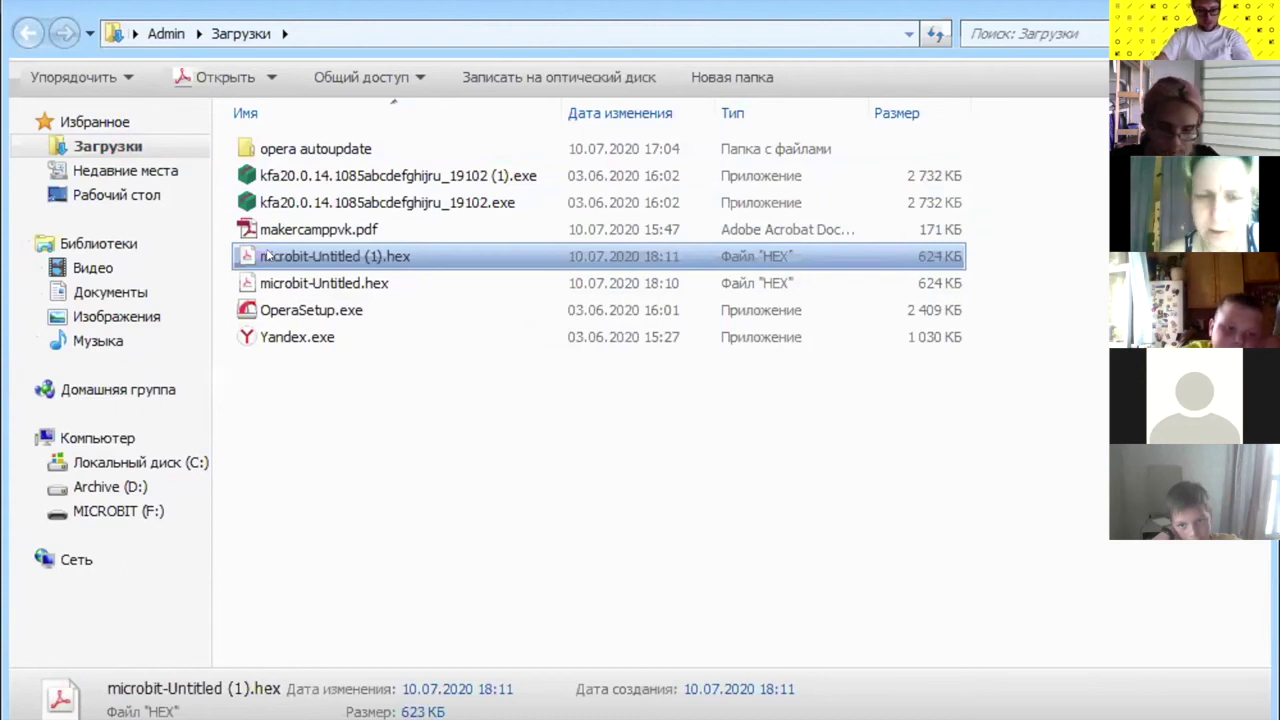
{"action": "mouse_move", "coordinate": [245, 229]}
{"action": "left_mouse_down"}
{"action": "mouse_move", "coordinate": [255, 295]}
{"action": "mouse_move", "coordinate": [238, 230]}
{"action": "left_mouse_up"}
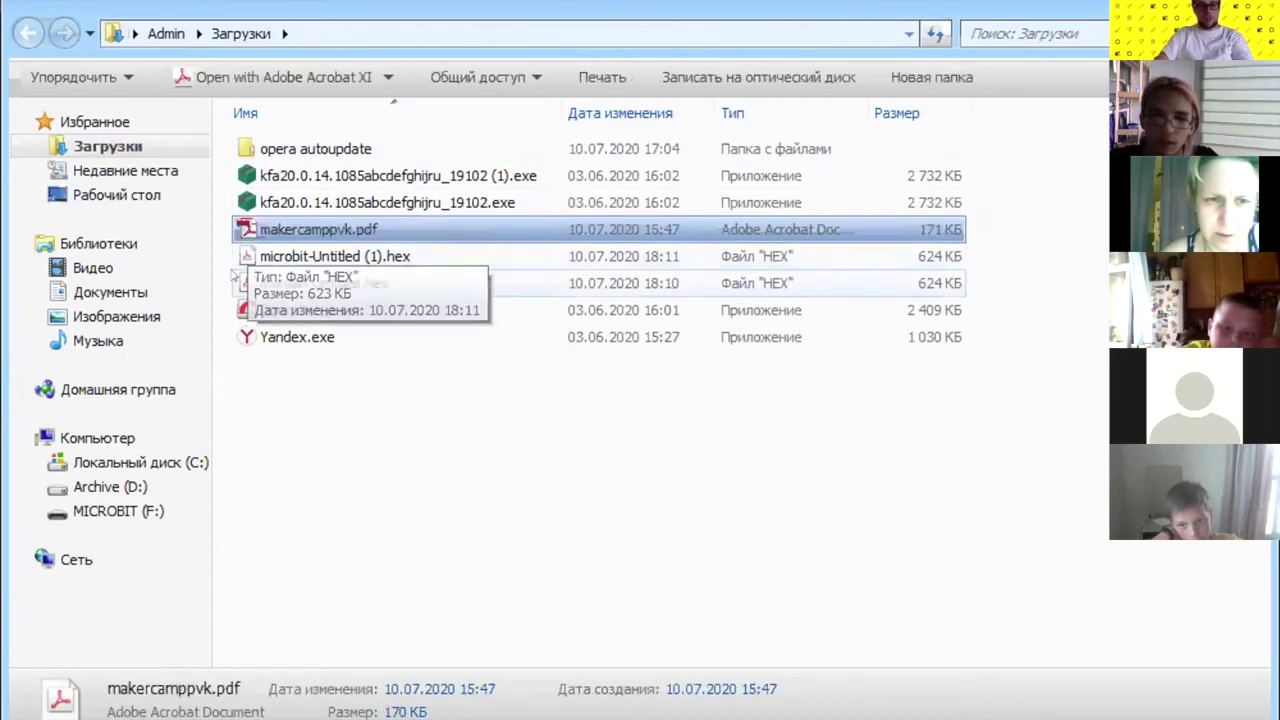
{"action": "right_click", "coordinate": [242, 229]}
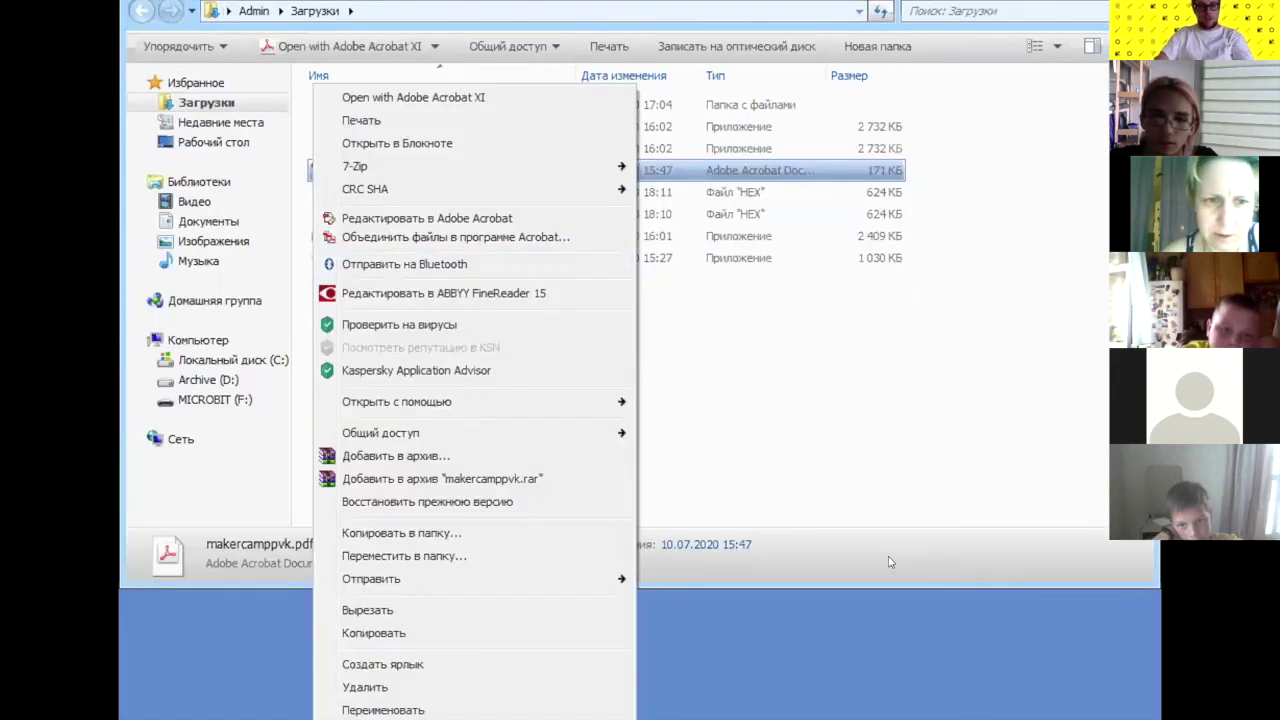
{"action": "left_click", "coordinate": [700, 380]}
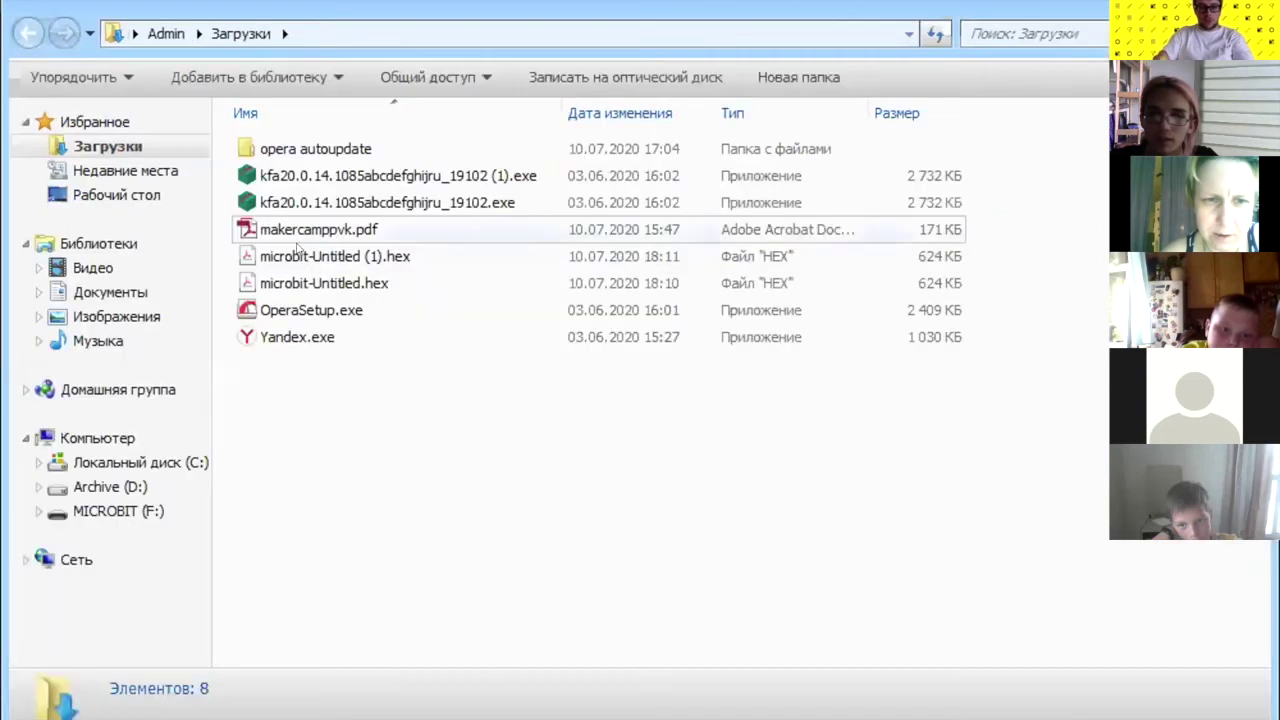
Remove microbit-Untitled (1).hex from the Downloads folder.
{"action": "left_click", "coordinate": [298, 254]}
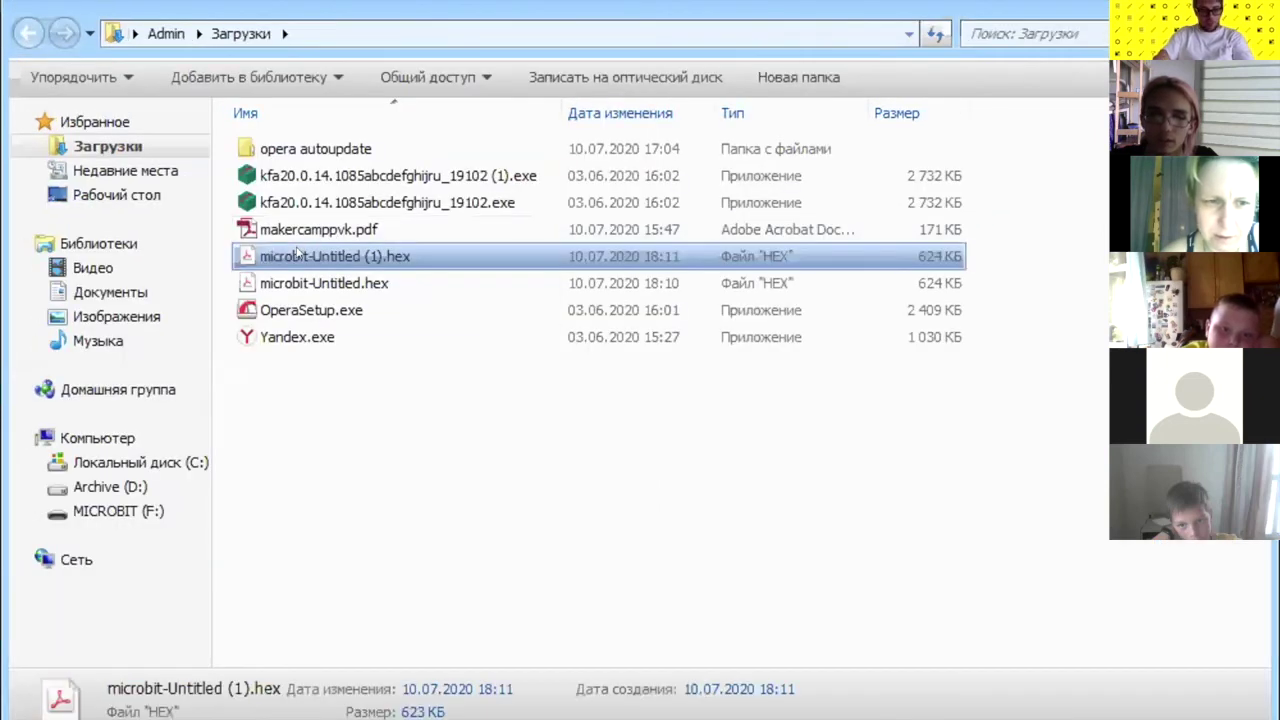
{"action": "left_click_drag", "start_coordinate": [298, 254], "coordinate": [46, 333]}
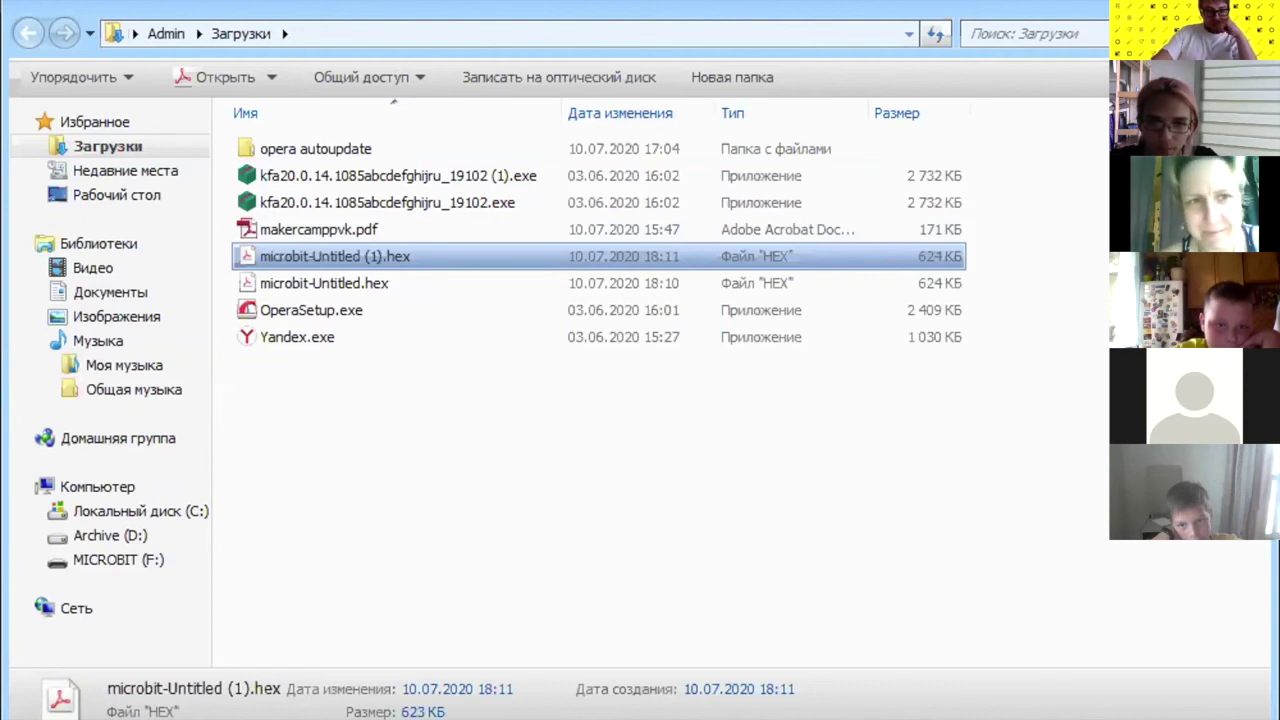
{"action": "key", "text": "Delete"}
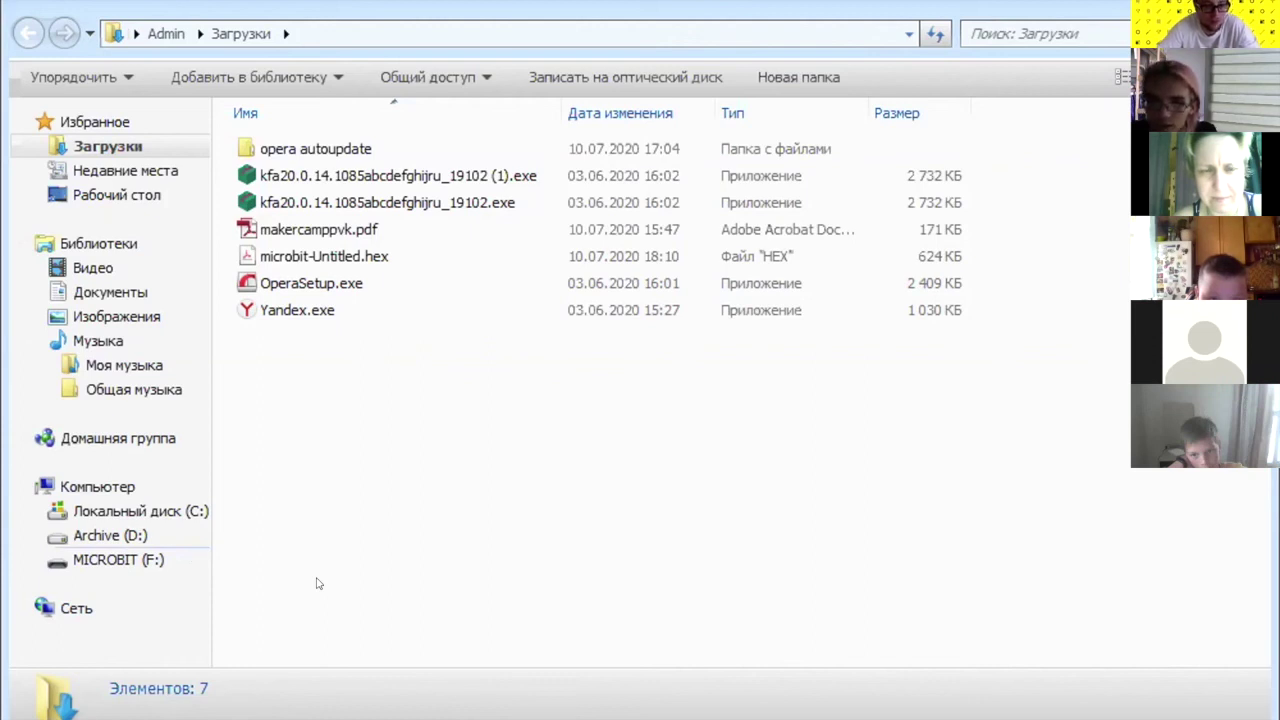
{"action": "left_click", "coordinate": [231, 482]}
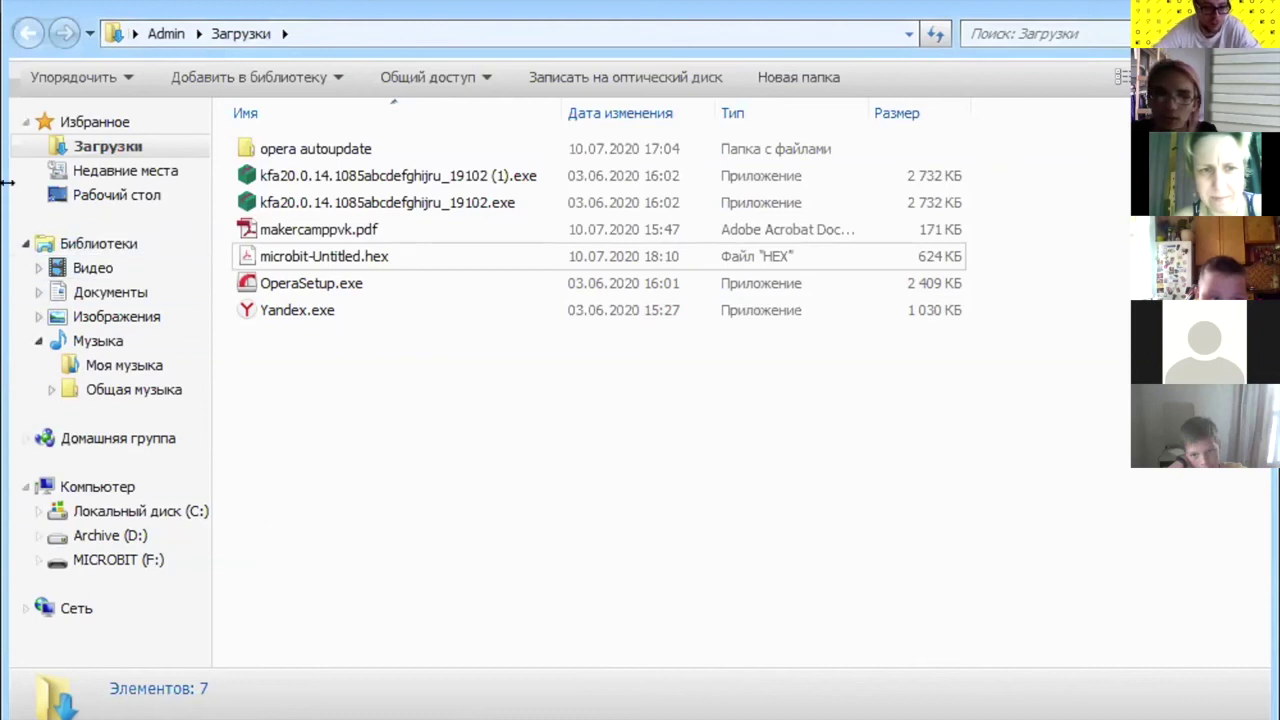
{"action": "left_click", "coordinate": [268, 256]}
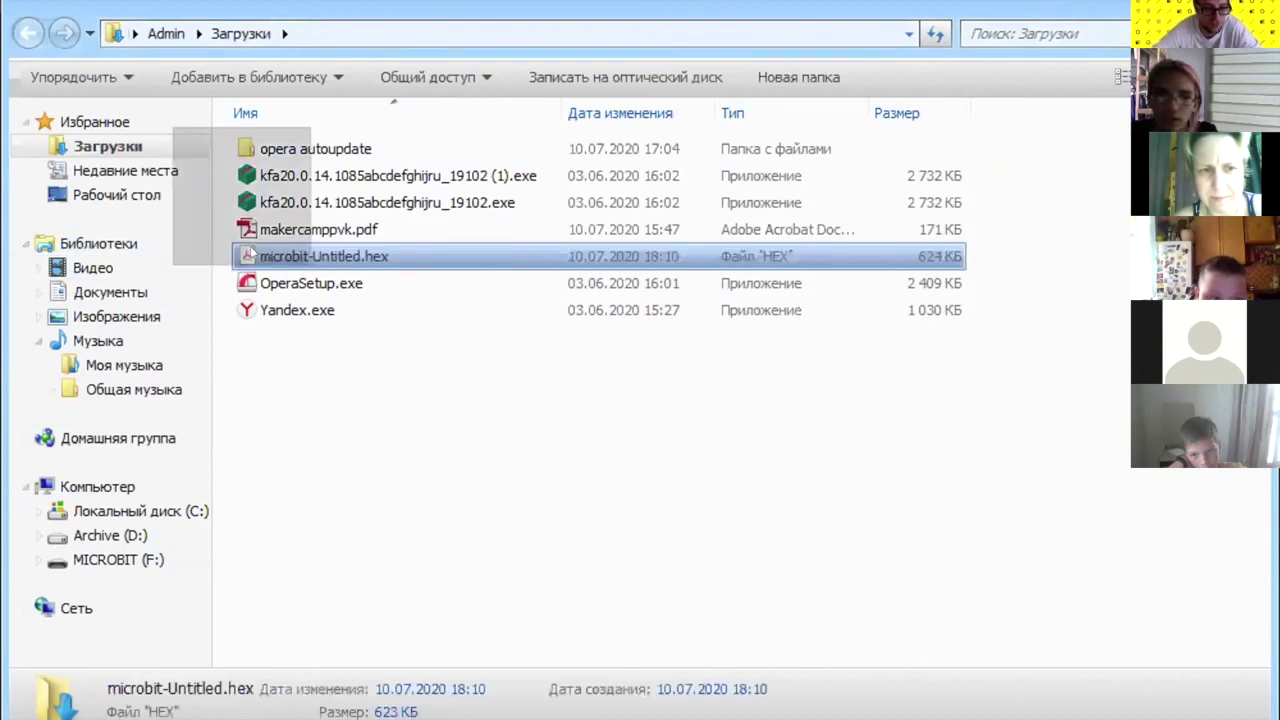
{"action": "key", "text": "Down"}
{"action": "key", "text": "Return"}
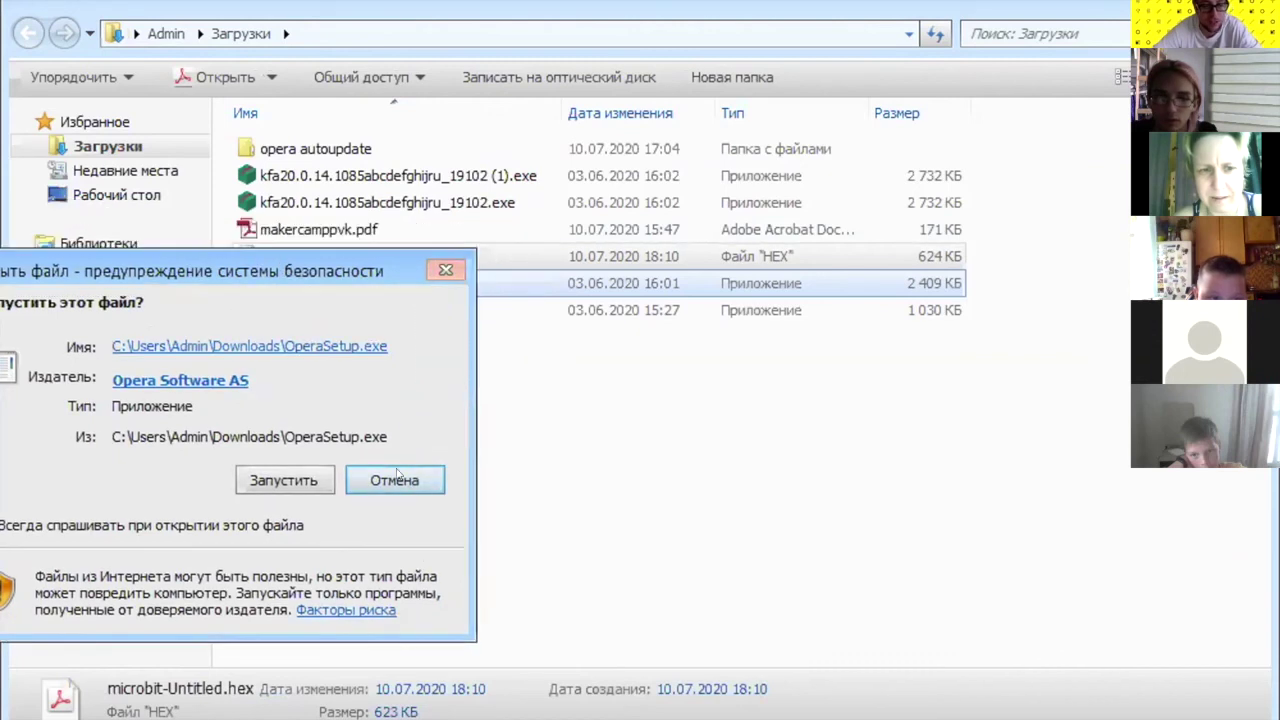
{"action": "left_click", "coordinate": [393, 480]}
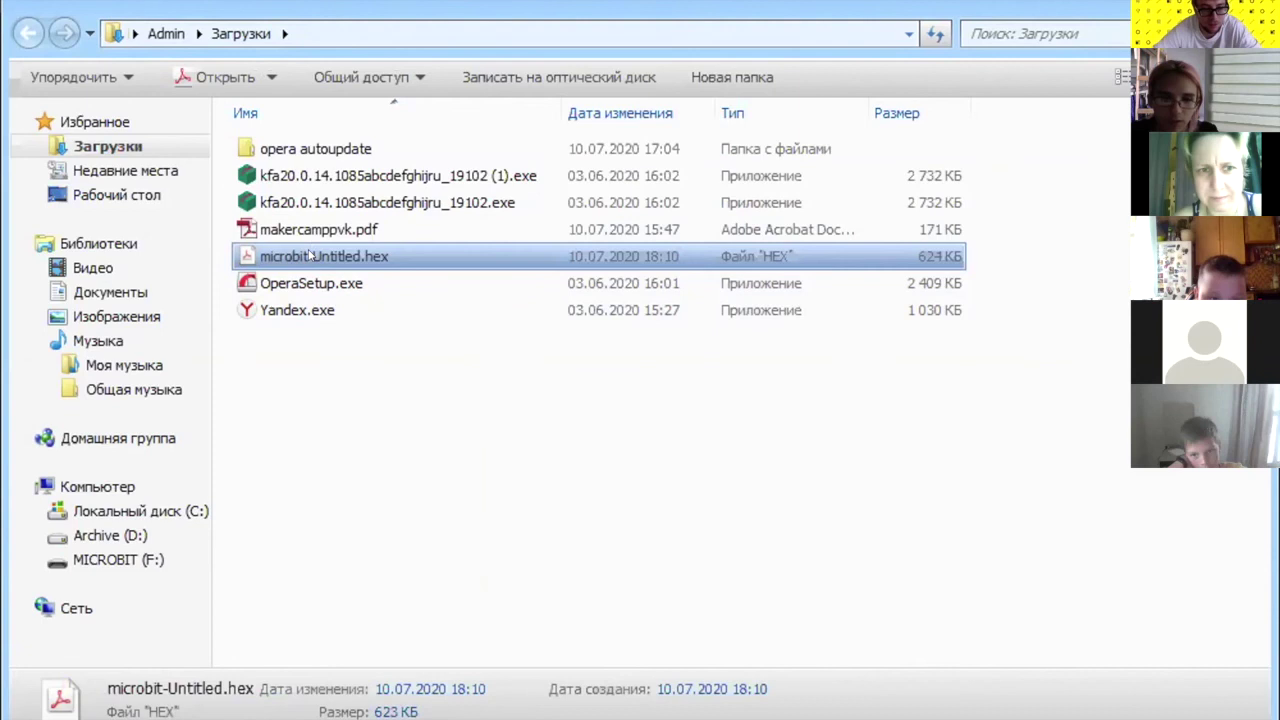
Try to copy microbit-Untitled.hex from the Downloads folder to the MICROBIT (F:) drive.
{"action": "left_click_drag", "start_coordinate": [310, 256], "coordinate": [118, 560]}
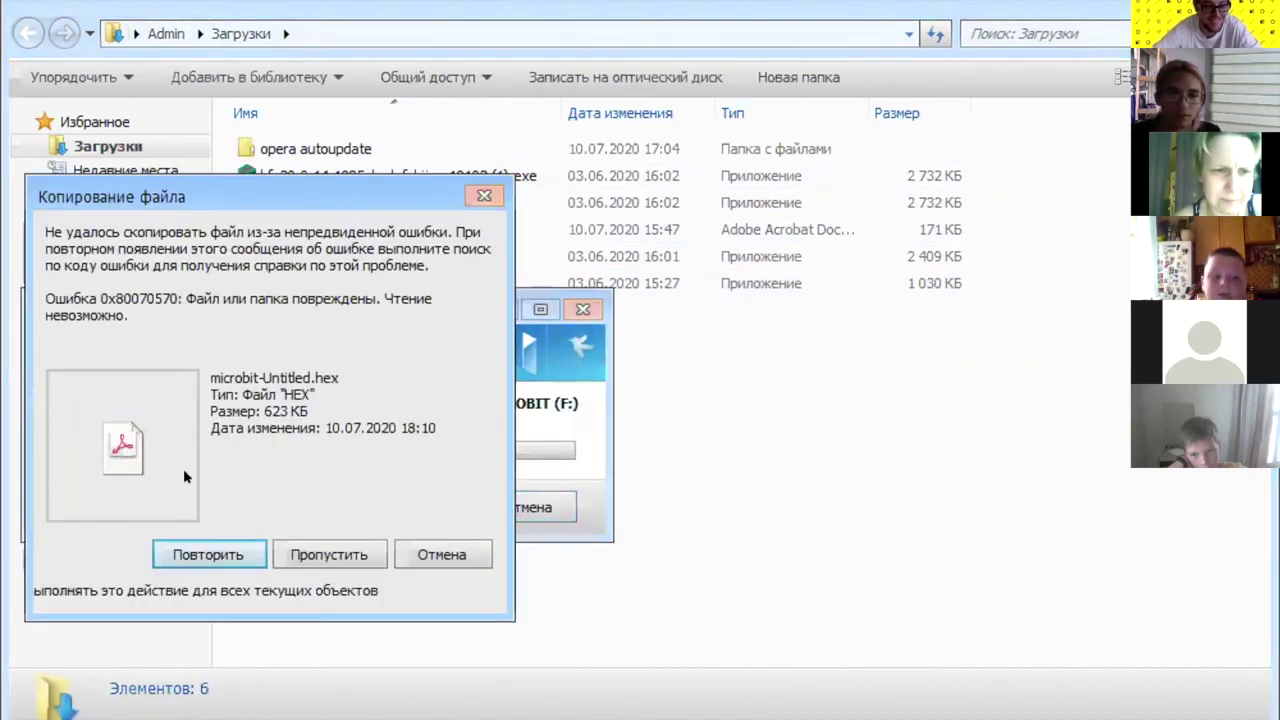
{"action": "left_click", "coordinate": [441, 554]}
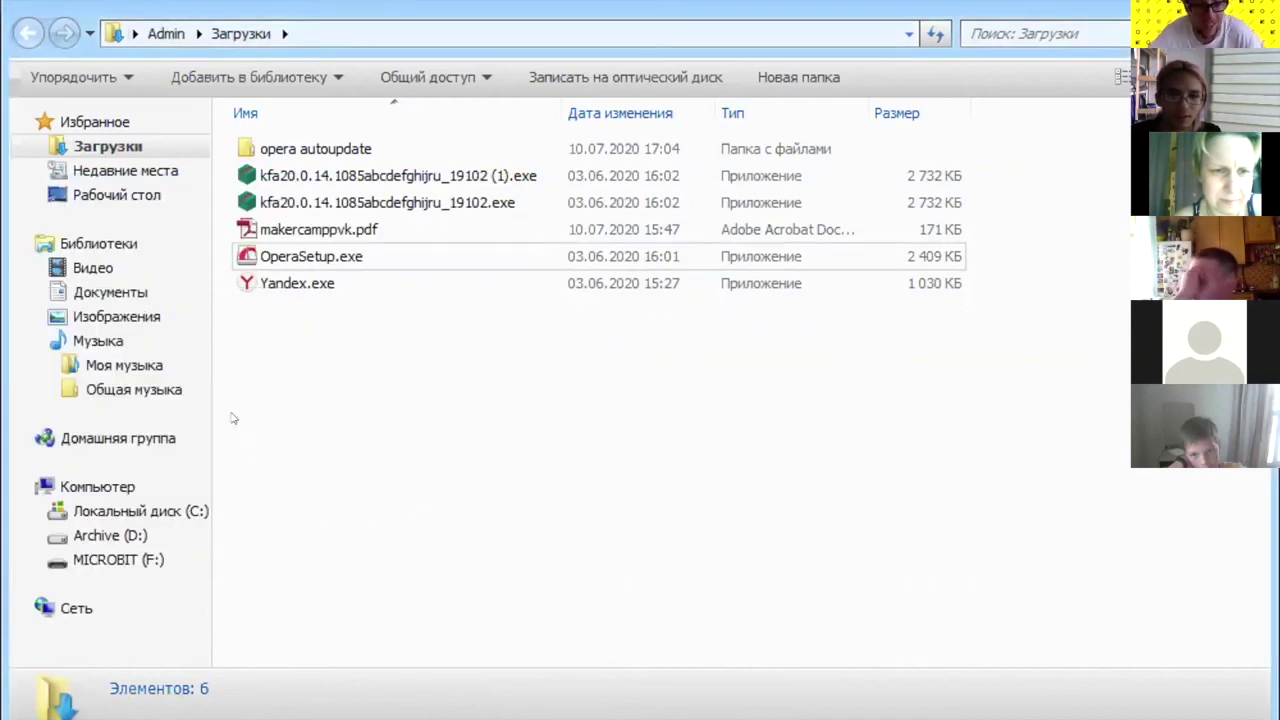
Open the Music library and copy its microbit-Untitled.hex file to the MICROBIT (F:) drive.
{"action": "left_click", "coordinate": [95, 340]}
{"action": "left_click", "coordinate": [270, 247]}
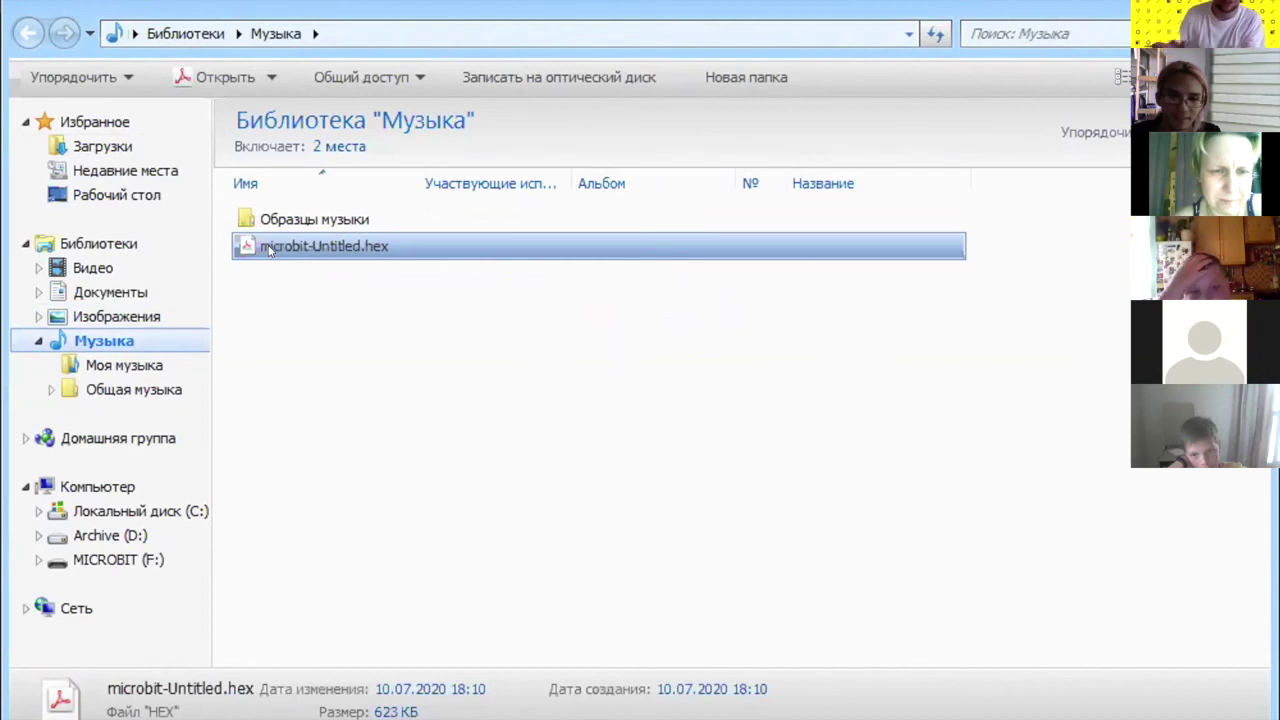
{"action": "left_click_drag", "start_coordinate": [270, 250], "coordinate": [128, 561]}
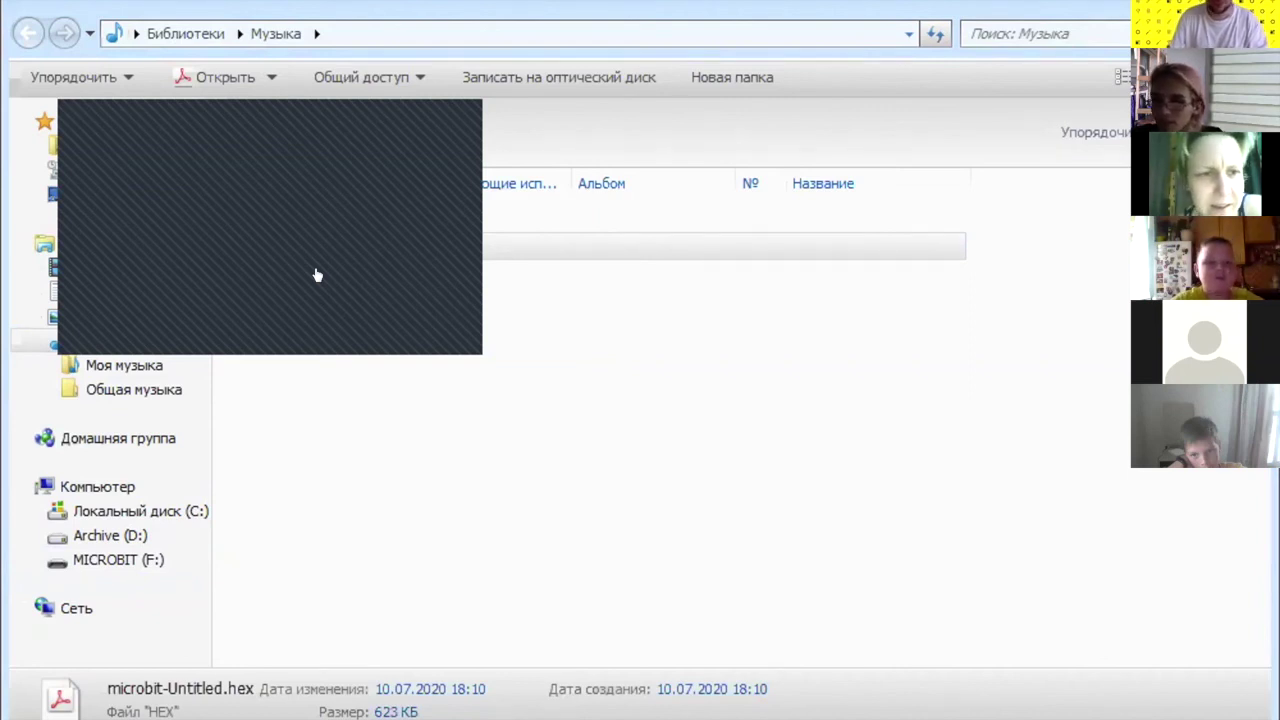
{"action": "left_click", "coordinate": [458, 412]}
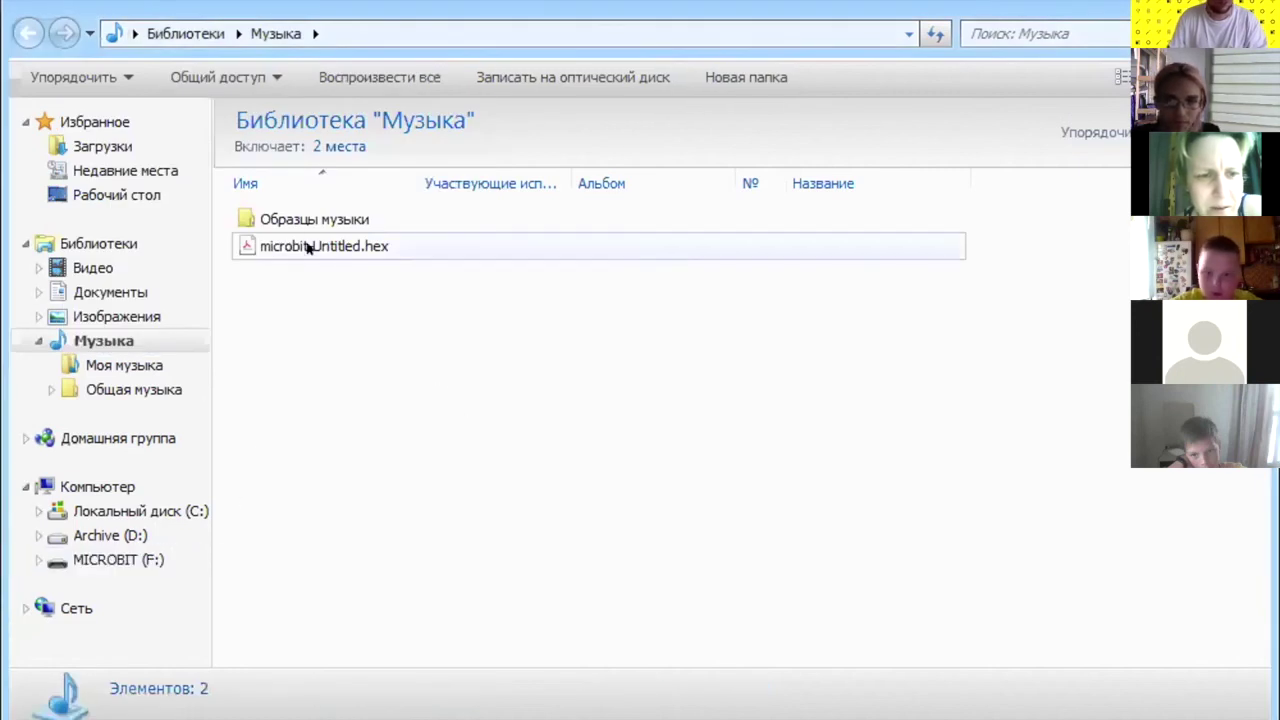
Try to copy microbit-Untitled.hex from the Музыка library to the MICROBIT (F:) drive, and abandon the transfer.
{"action": "left_click", "coordinate": [275, 249]}
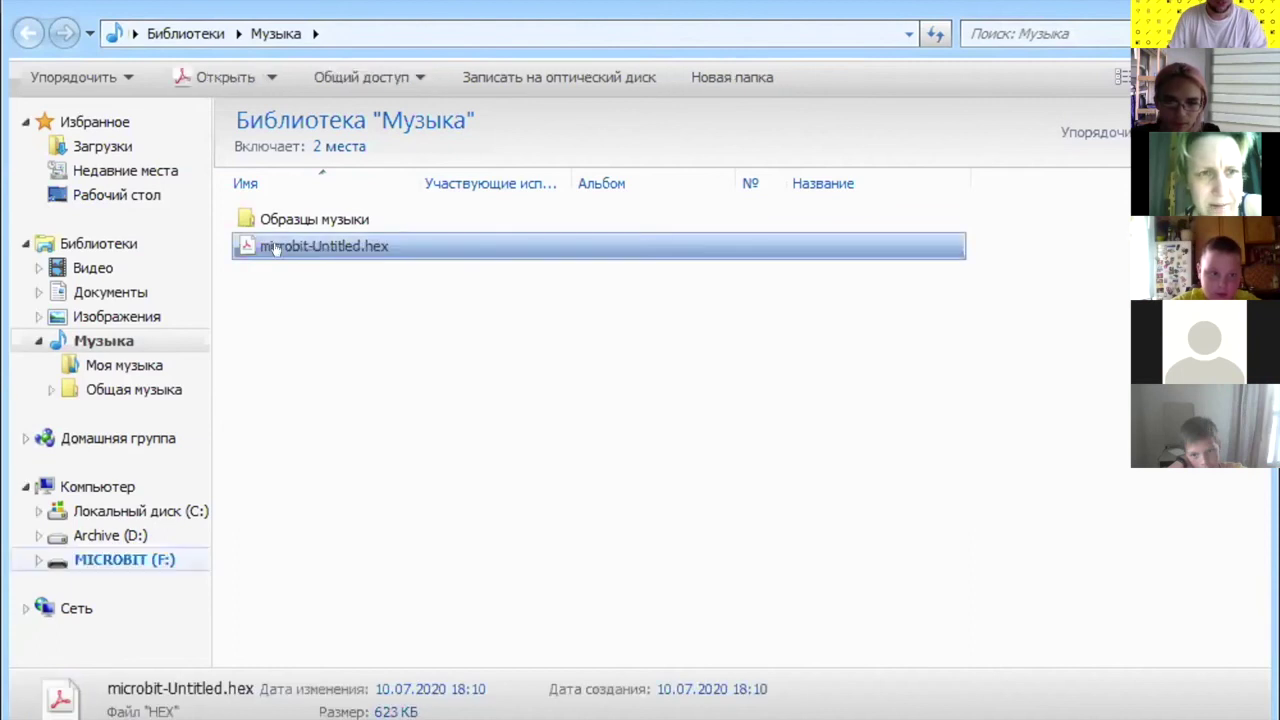
{"action": "left_click_drag", "start_coordinate": [275, 249], "coordinate": [148, 562]}
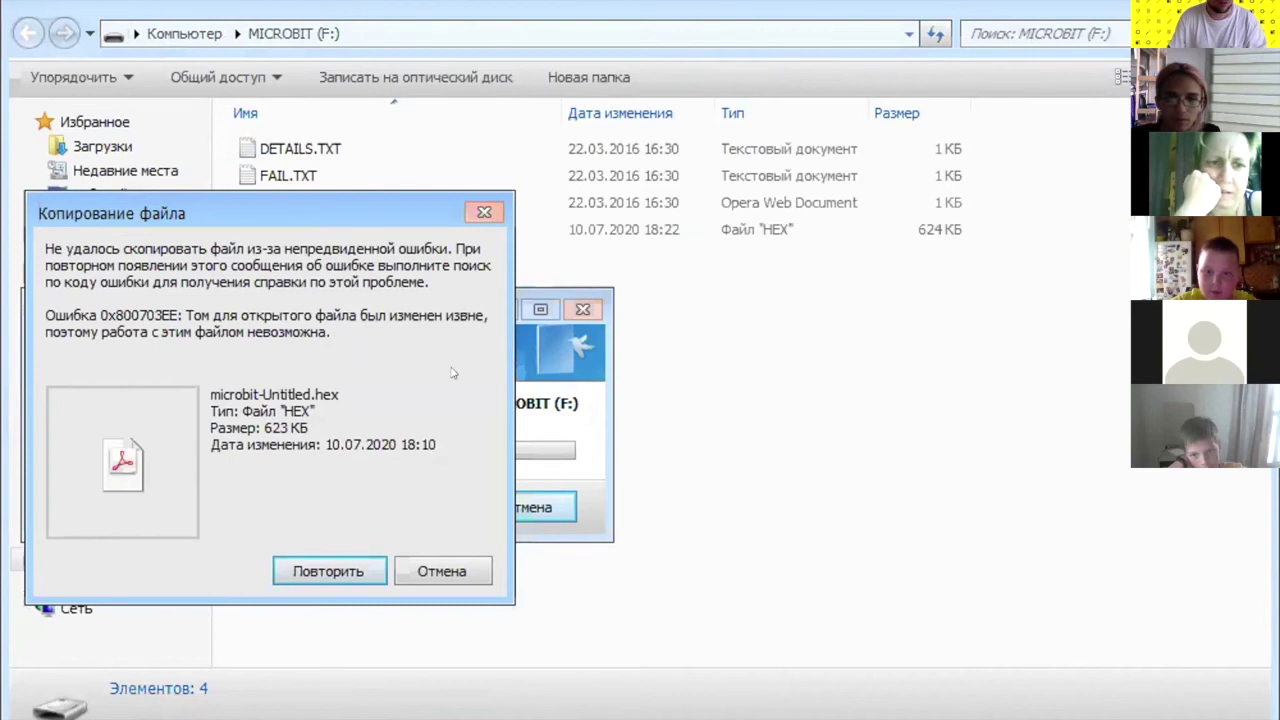
{"action": "left_click", "coordinate": [490, 213]}
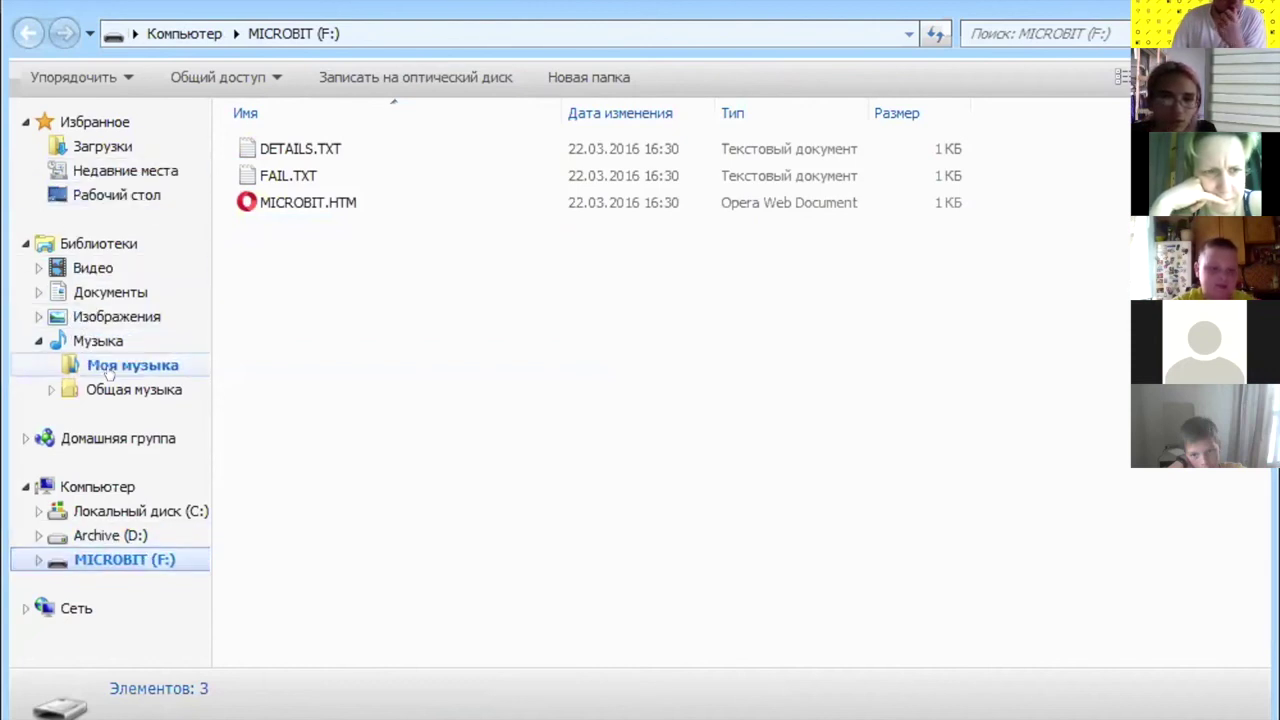
Check the Загрузки folder for the hex file and open the Моя музыка folder in the Музыка library.
{"action": "left_click", "coordinate": [92, 148]}
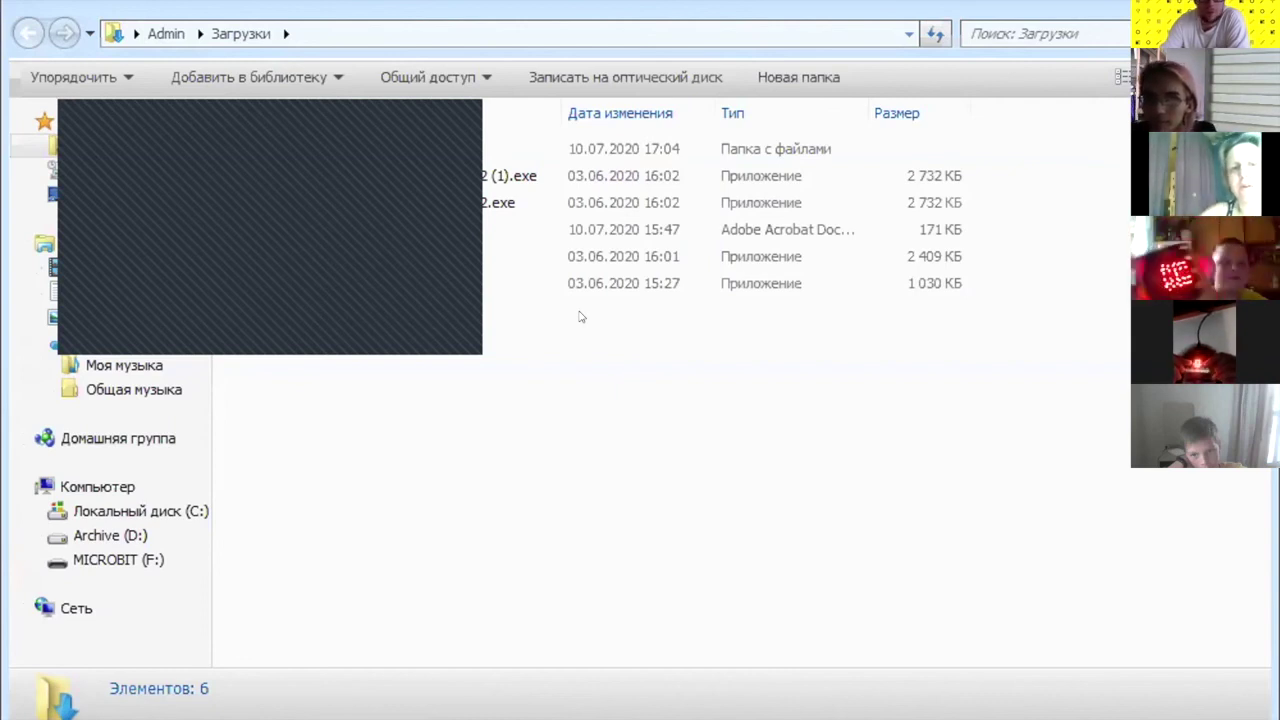
{"action": "left_click", "coordinate": [518, 250]}
{"action": "left_click", "coordinate": [110, 367]}
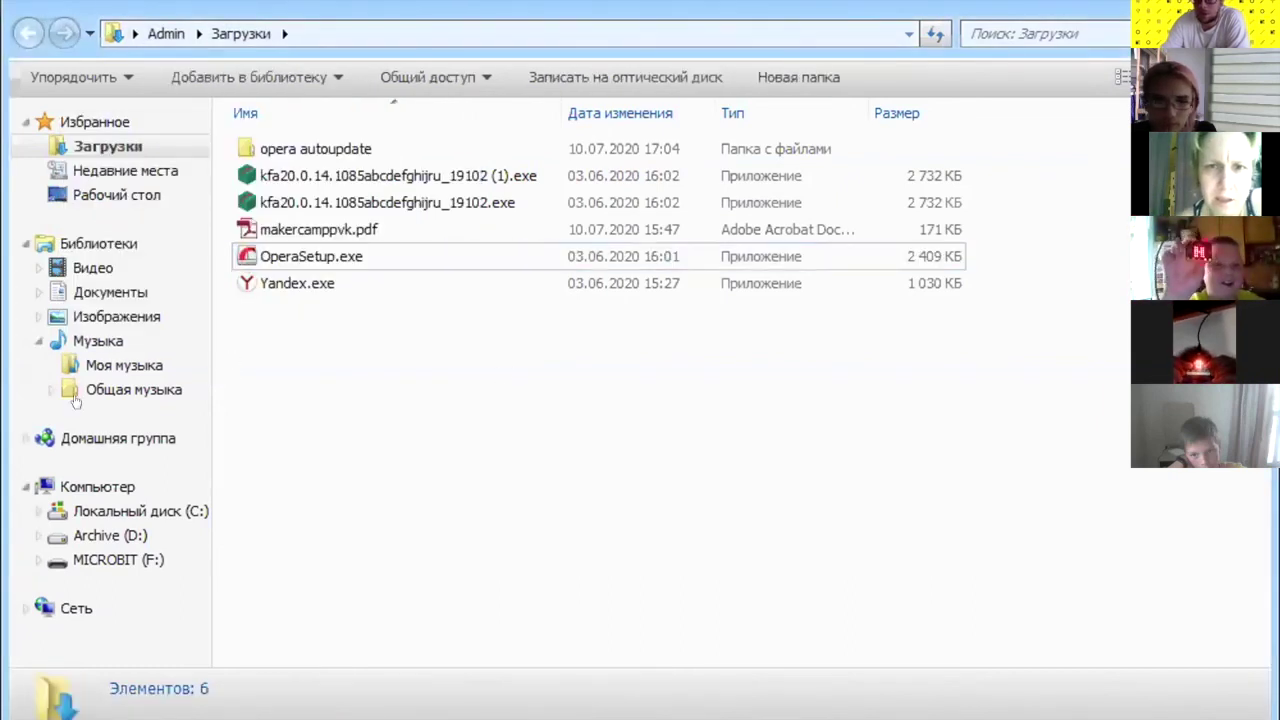
{"action": "left_click", "coordinate": [95, 342]}
{"action": "left_click", "coordinate": [92, 362]}
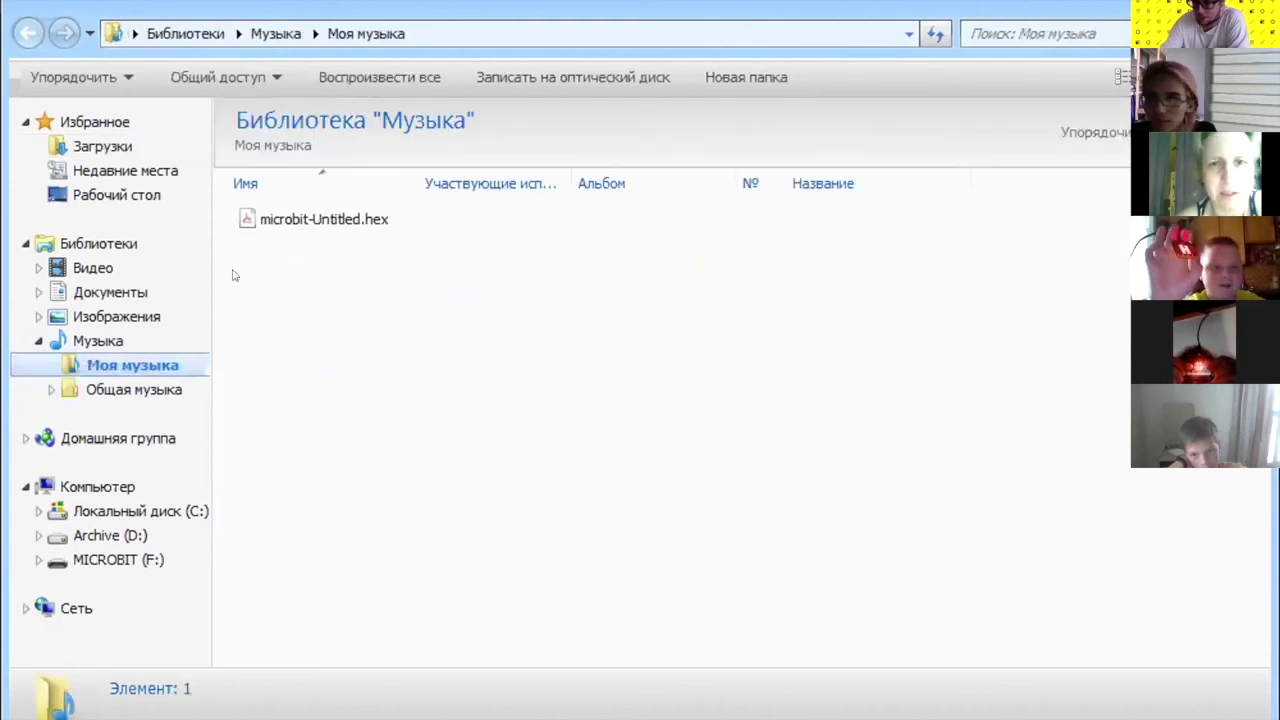
{"action": "left_click", "coordinate": [275, 214]}
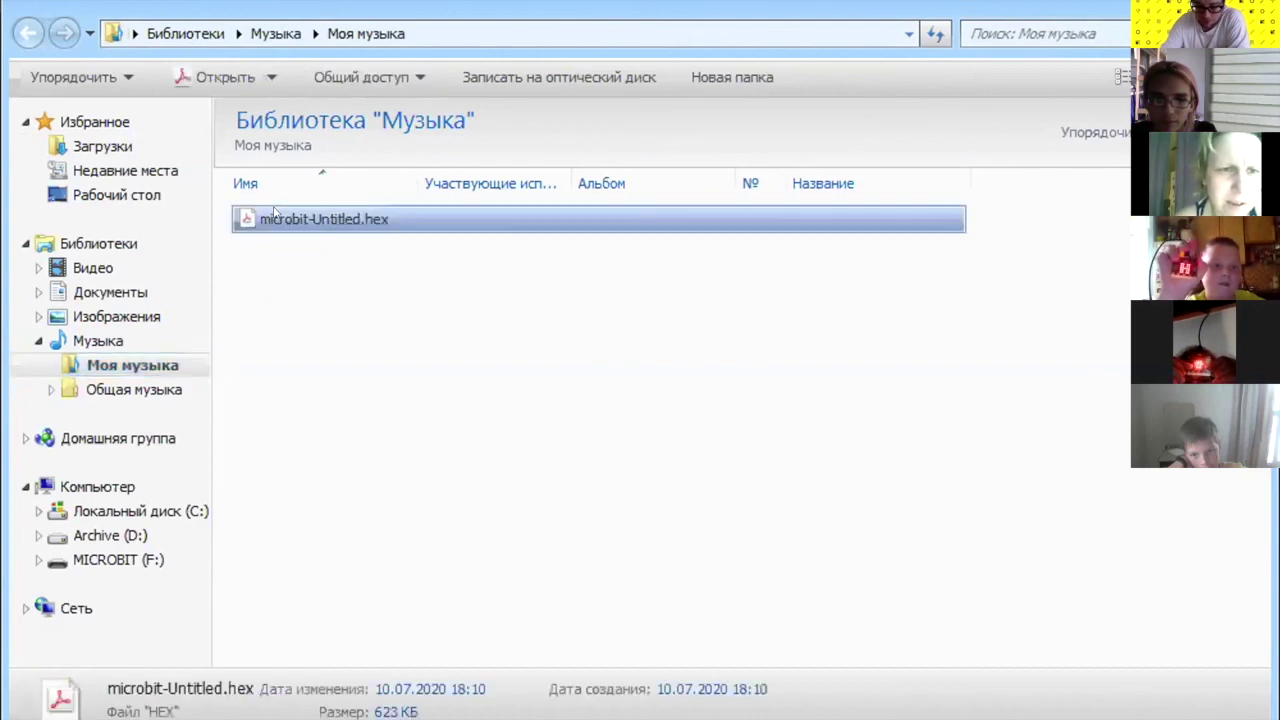
{"action": "right_click", "coordinate": [275, 214]}
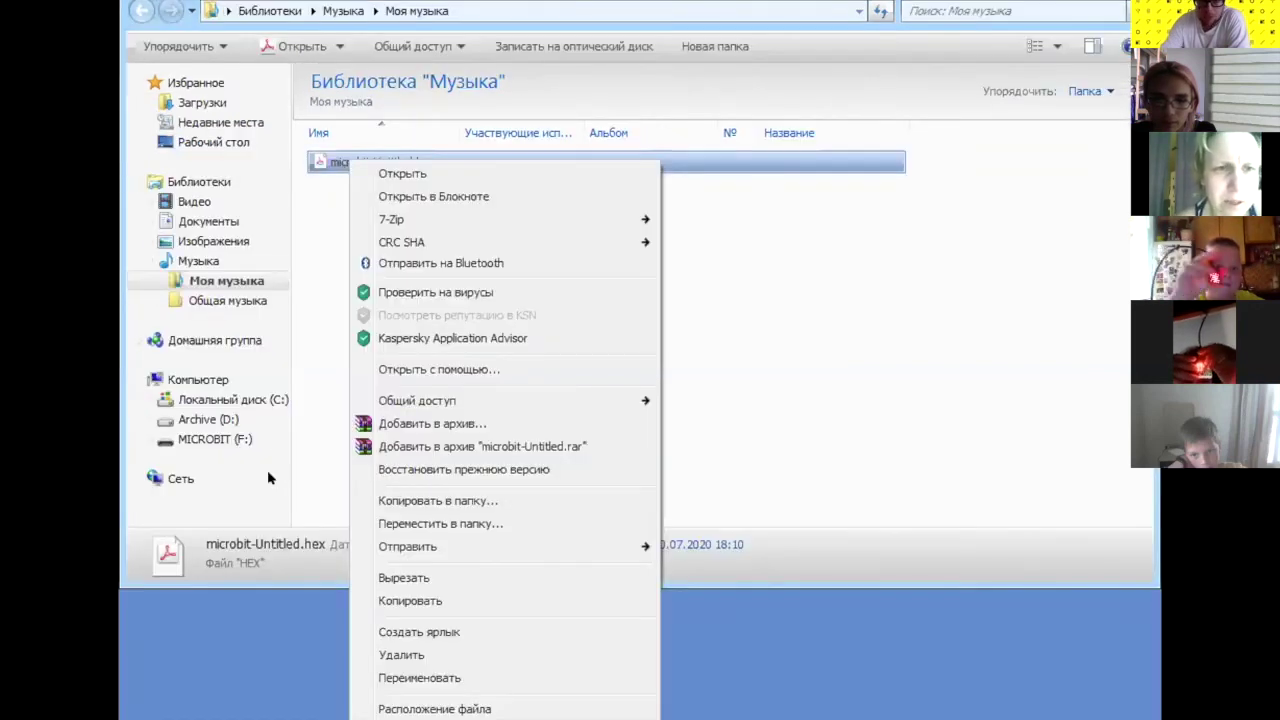
{"action": "left_click", "coordinate": [311, 375]}
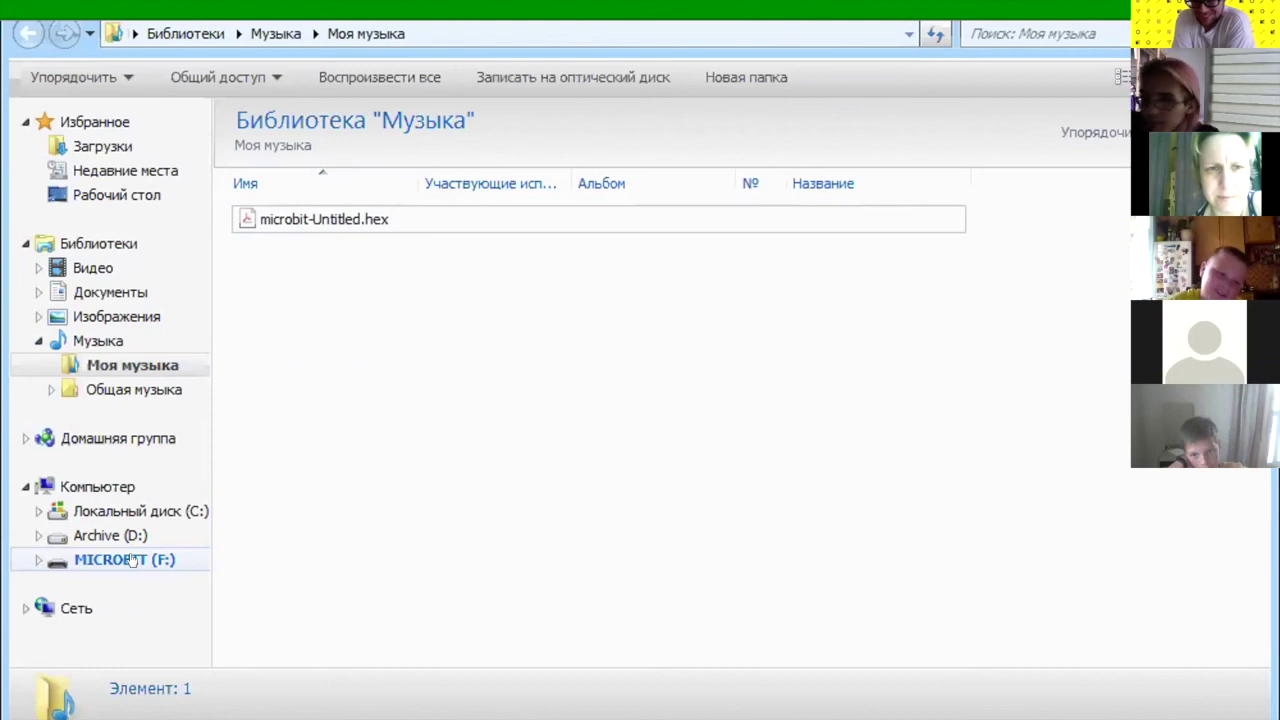
Copy microbit-Untitled.hex from the Моя музыка folder to the MICROBIT (F:) drive.
{"action": "left_click", "coordinate": [315, 222]}
{"action": "left_click_drag", "start_coordinate": [300, 219], "coordinate": [95, 563]}
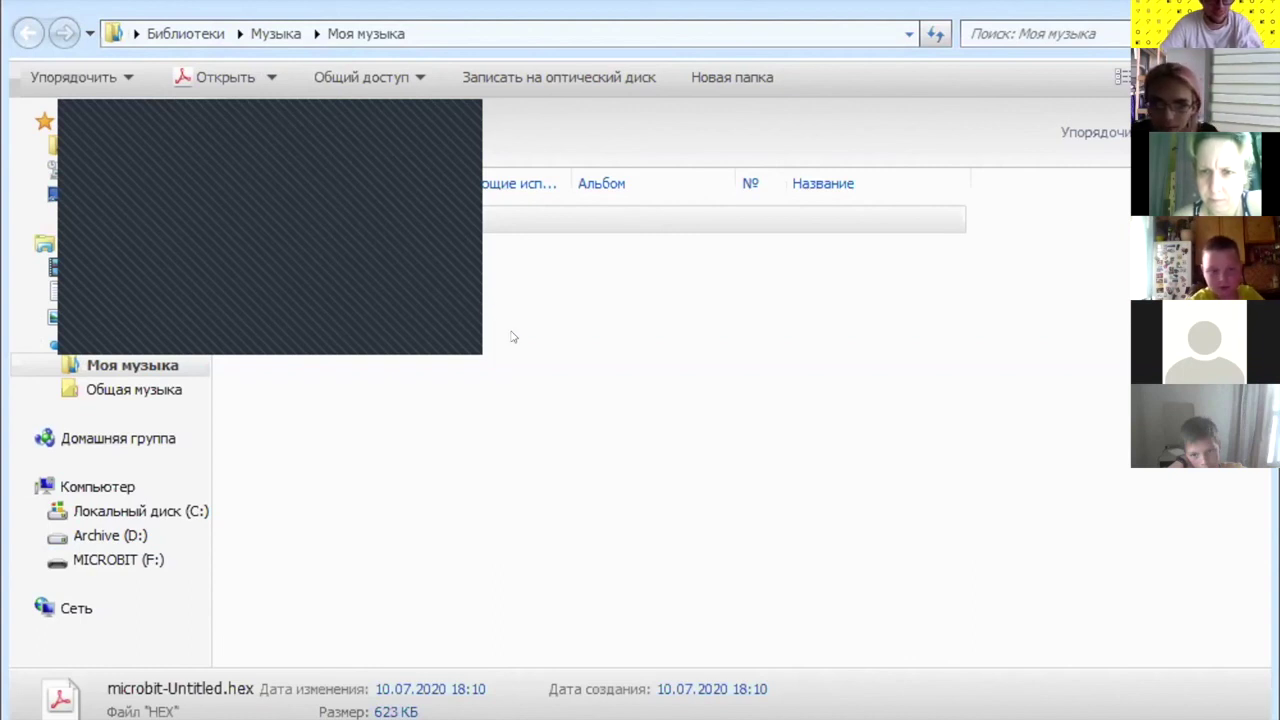
{"action": "left_click", "coordinate": [515, 340]}
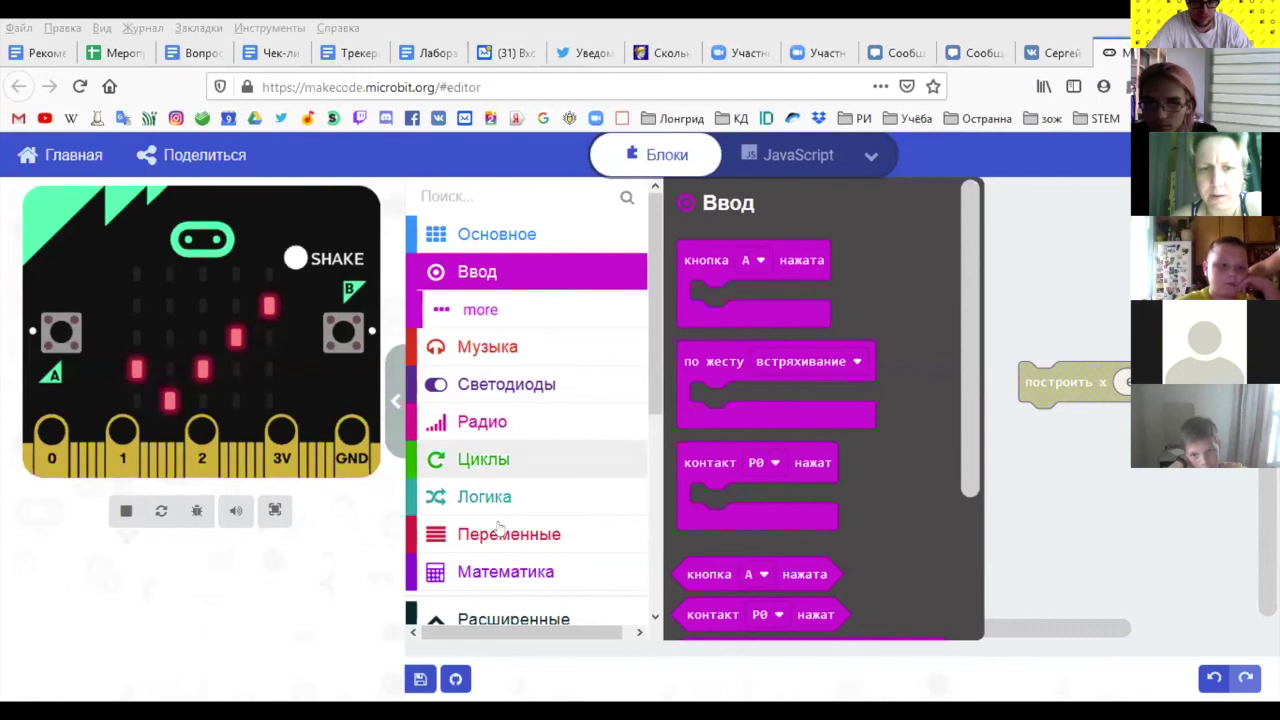
Look through the Светодиоды, Музыка and Основное block categories in the MakeCode editor.
{"action": "left_click", "coordinate": [517, 388]}
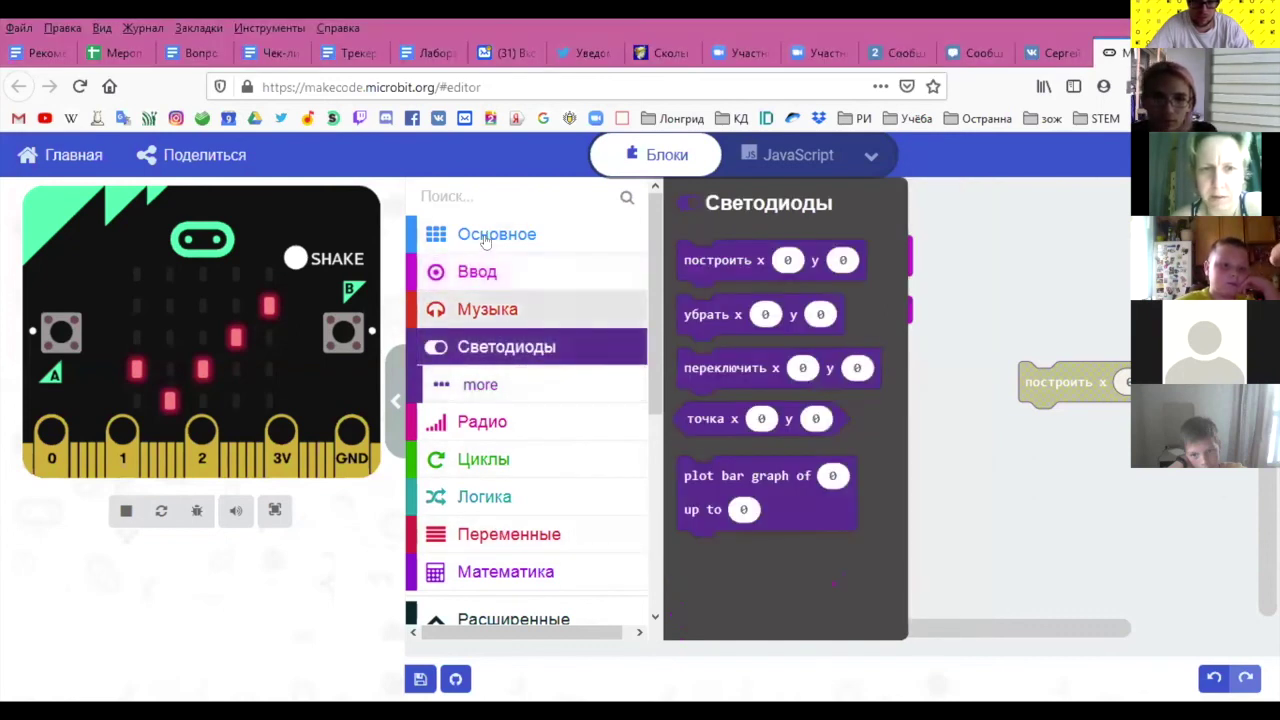
{"action": "left_click", "coordinate": [503, 312]}
{"action": "left_click", "coordinate": [497, 234]}
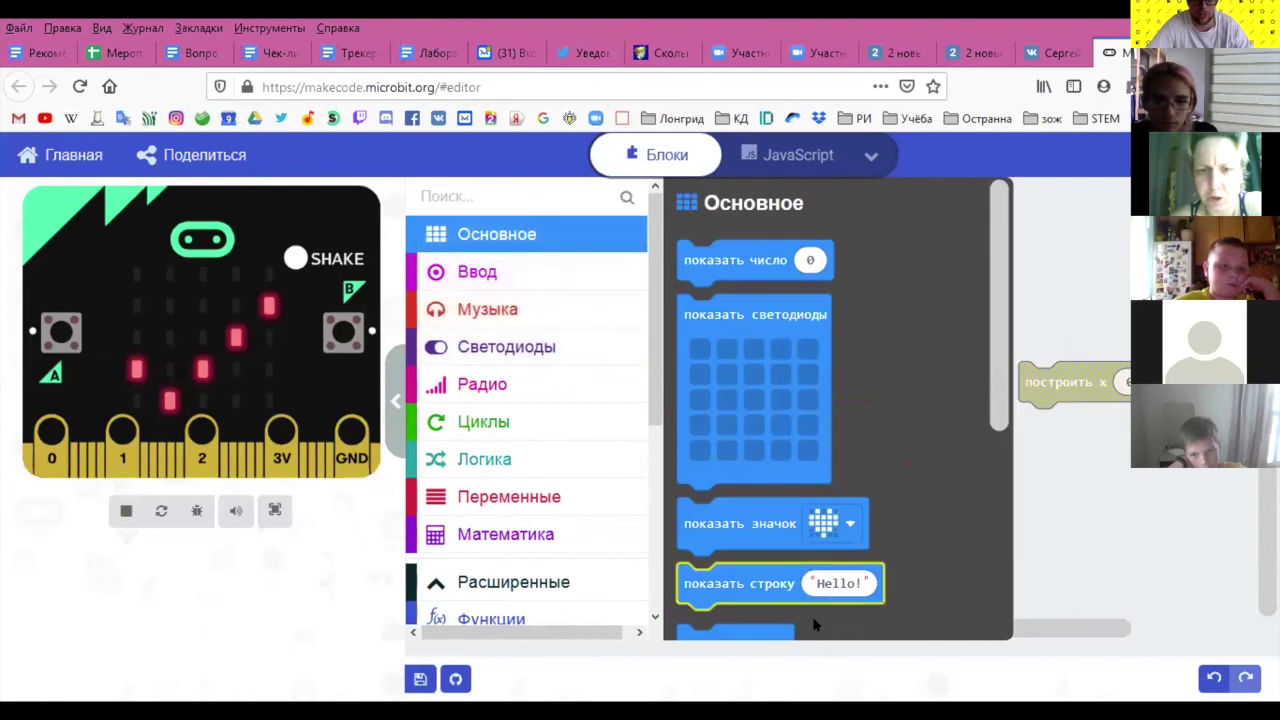